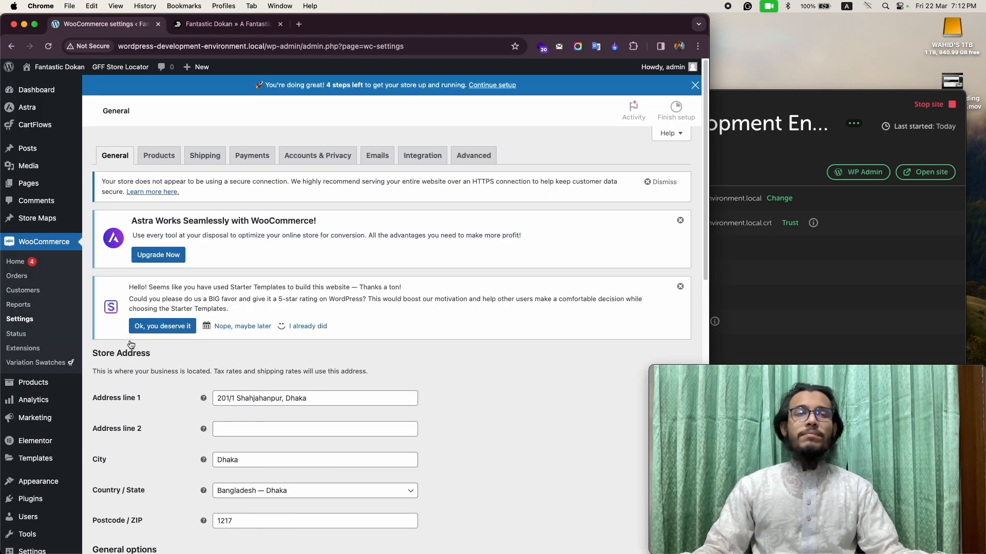
Start a new shipping zone in the store's shipping settings and name it Dhaka.
left_click(224, 158)
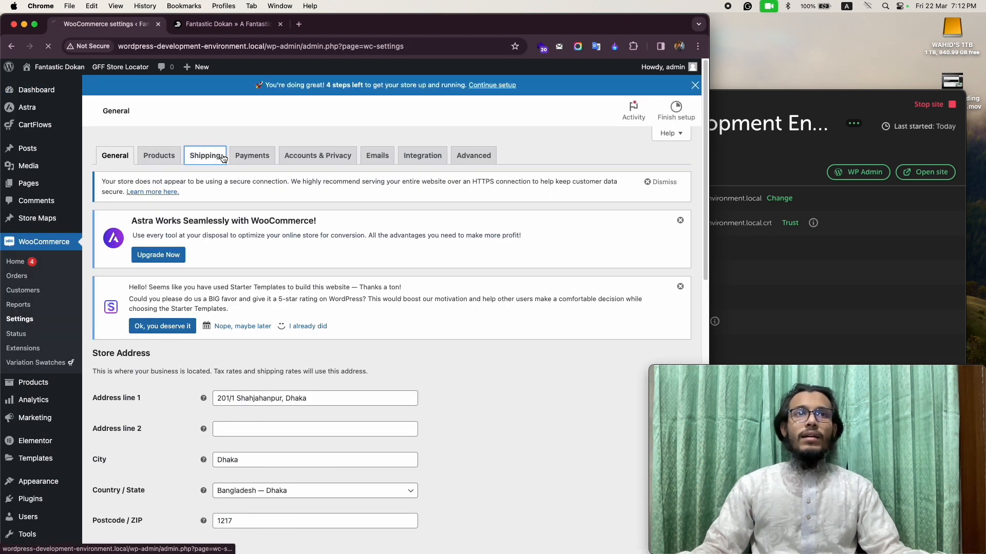
scroll(336, 286, "down", 5)
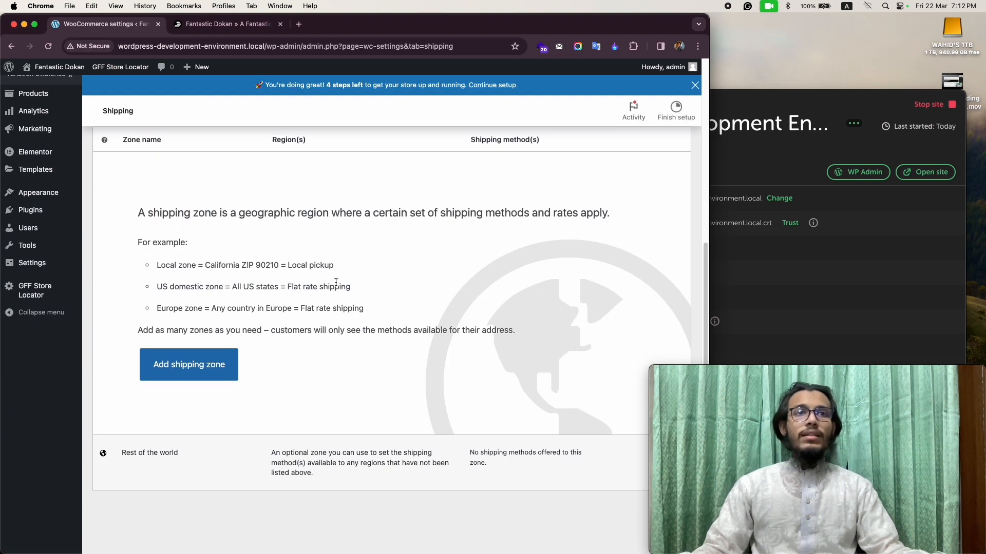
scroll(365, 311, "up", 1)
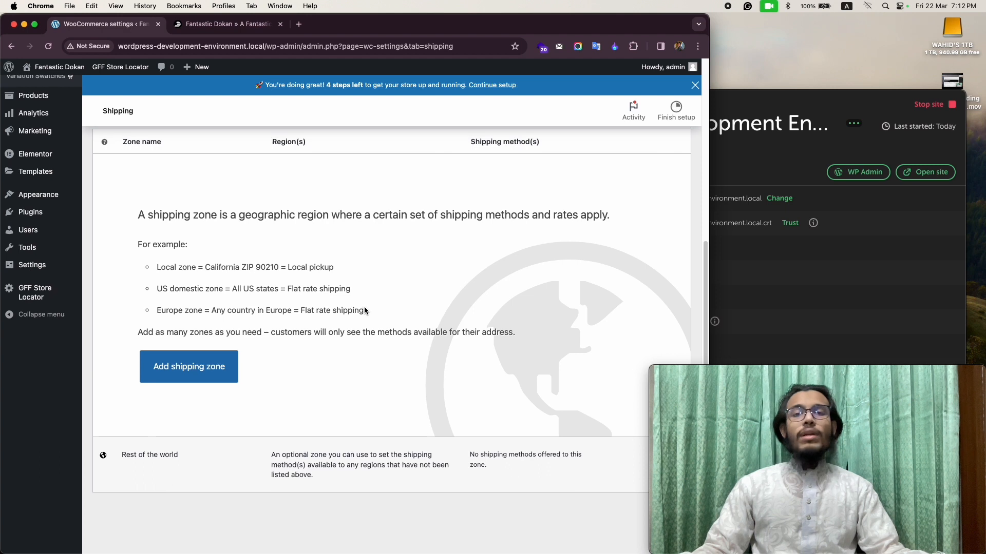
left_click(189, 367)
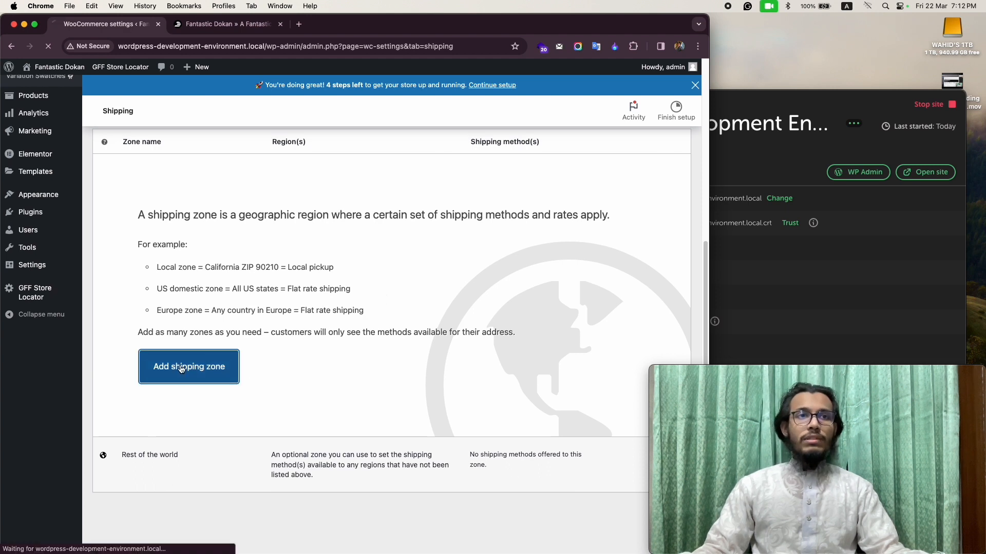
scroll(186, 352, "down", 3)
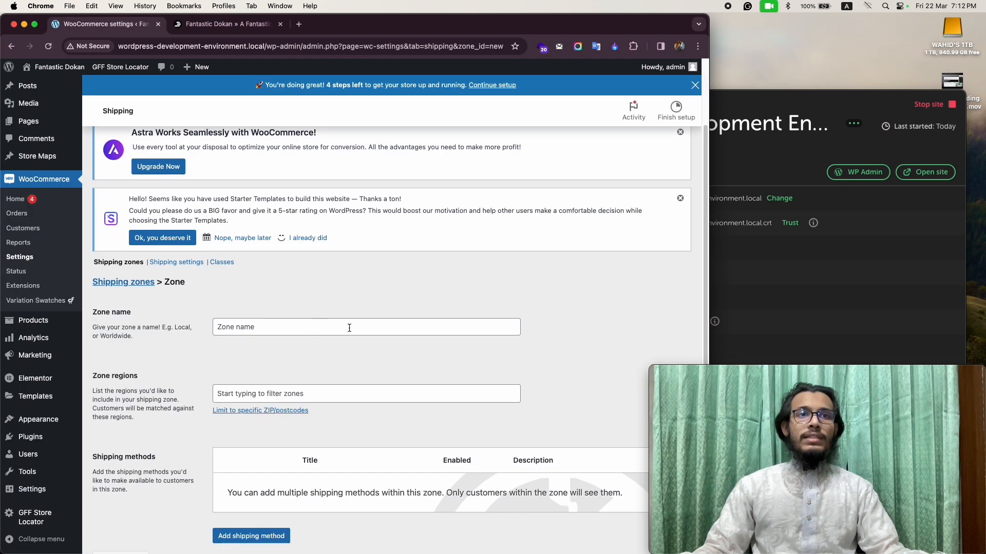
left_click(302, 320)
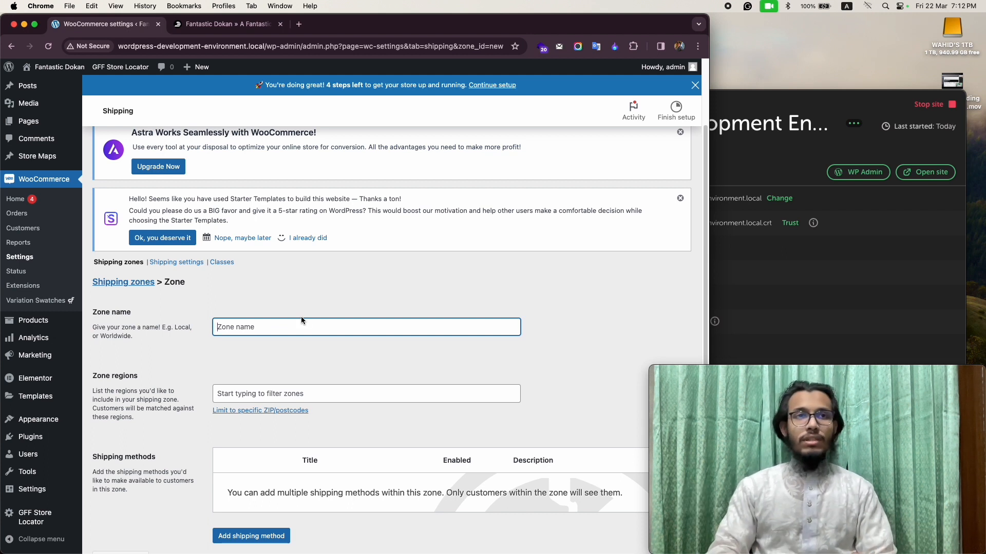
type("Dhaka")
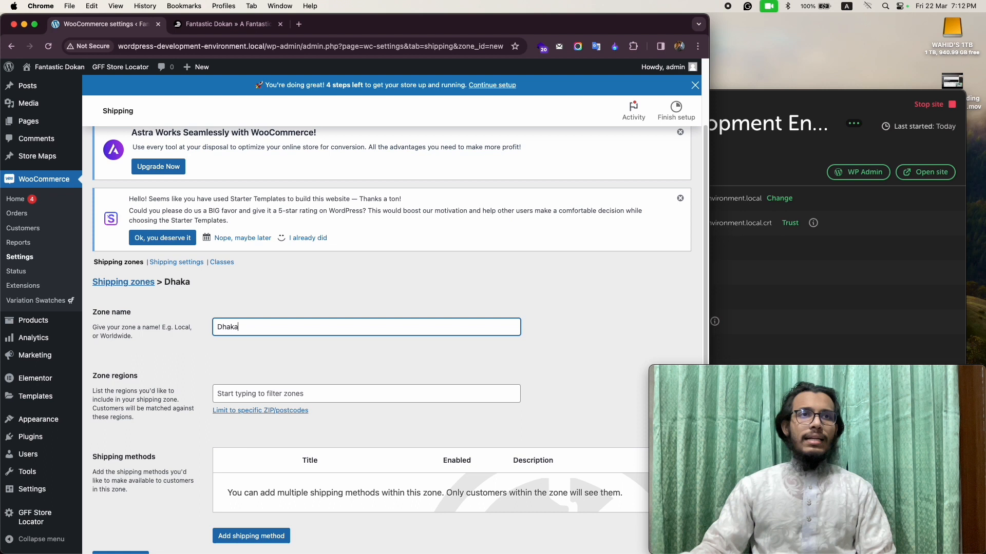
Set the zone's region to Dhaka, Bangladesh.
scroll(282, 401, "down", 1)
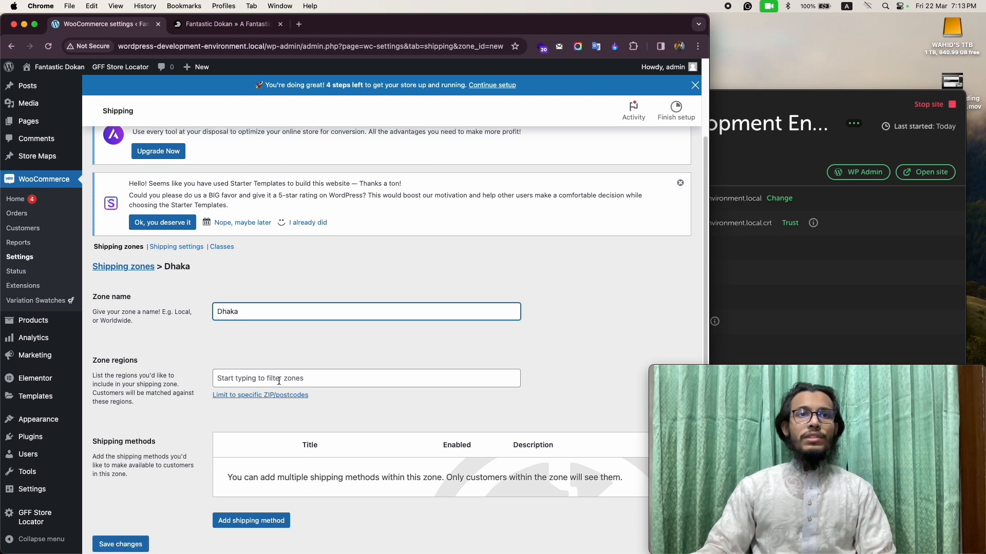
left_click(280, 379)
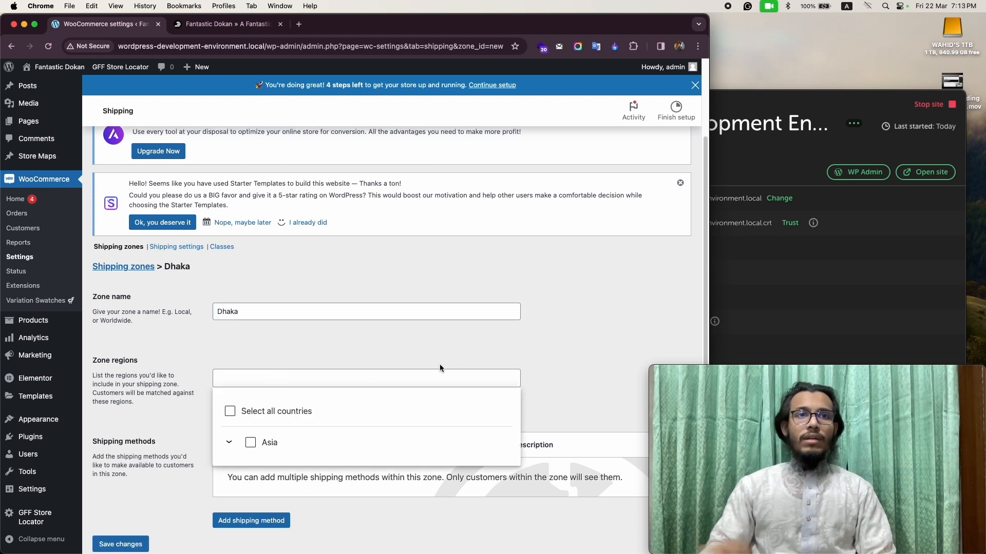
type("dhaka")
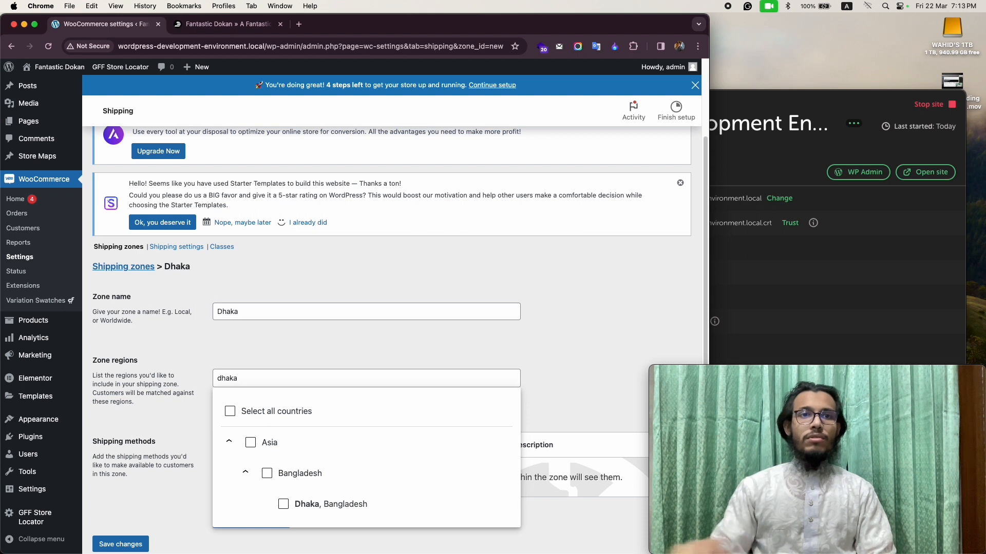
left_click(330, 506)
left_click(584, 349)
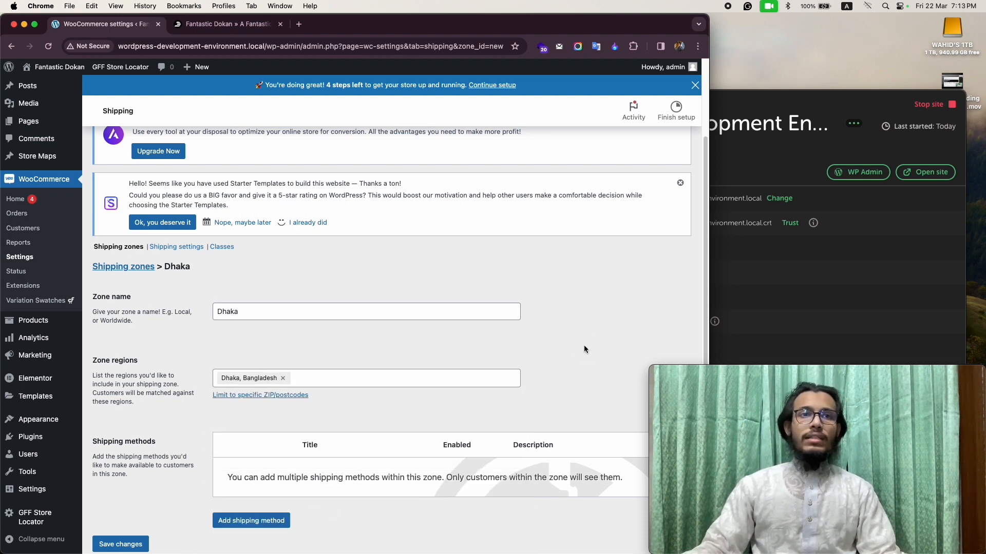
Start a new shipping method for the Dhaka zone and choose Flat rate as its type.
scroll(584, 349, "down", 3)
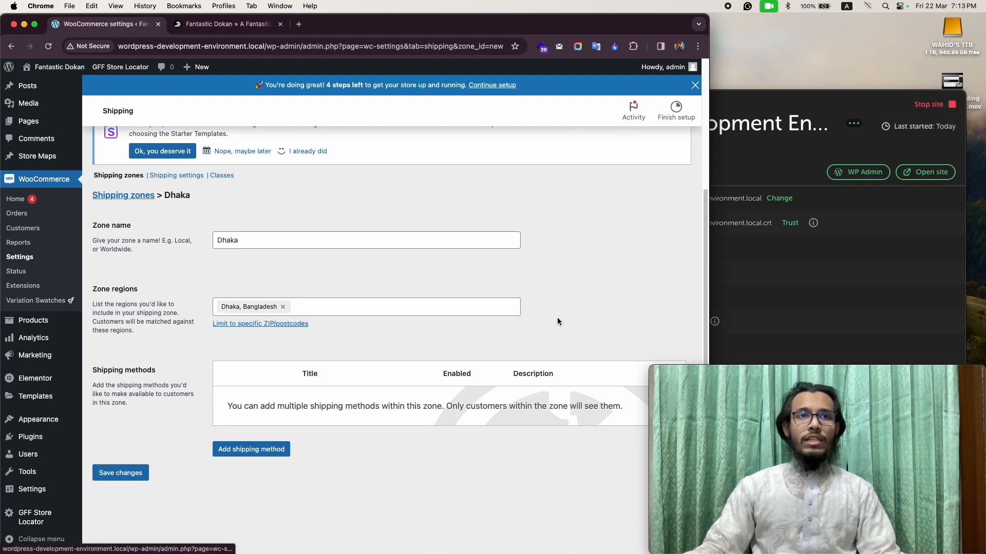
left_click(252, 453)
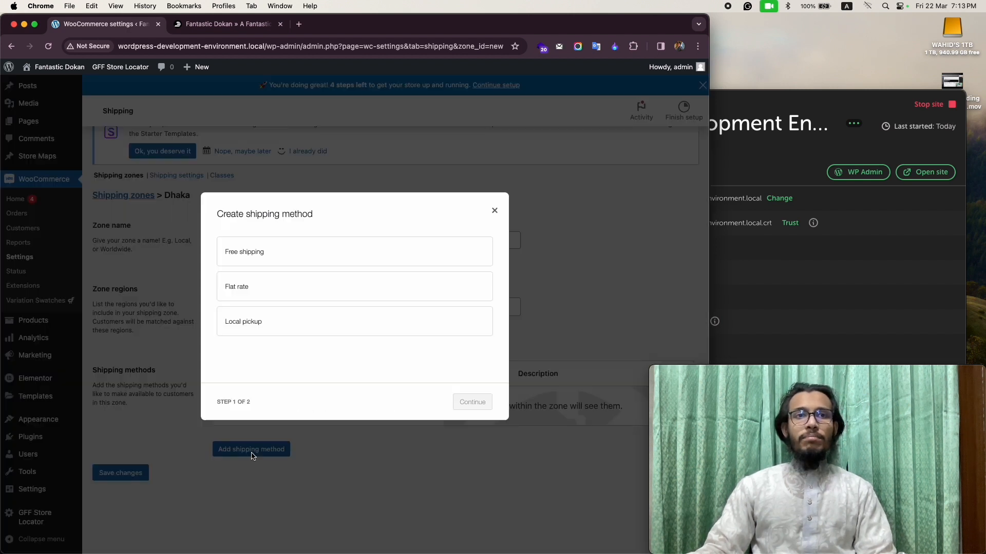
left_click(272, 257)
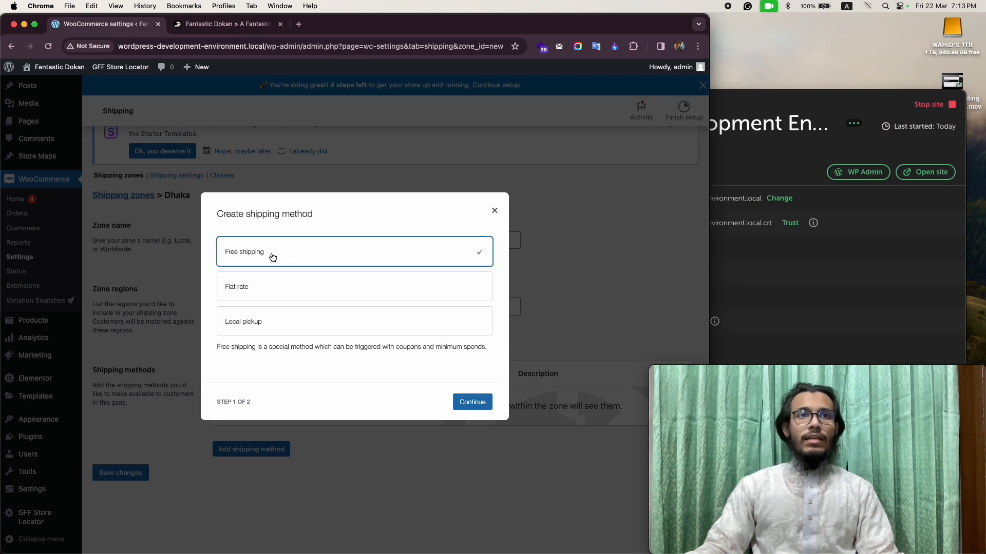
left_click(273, 298)
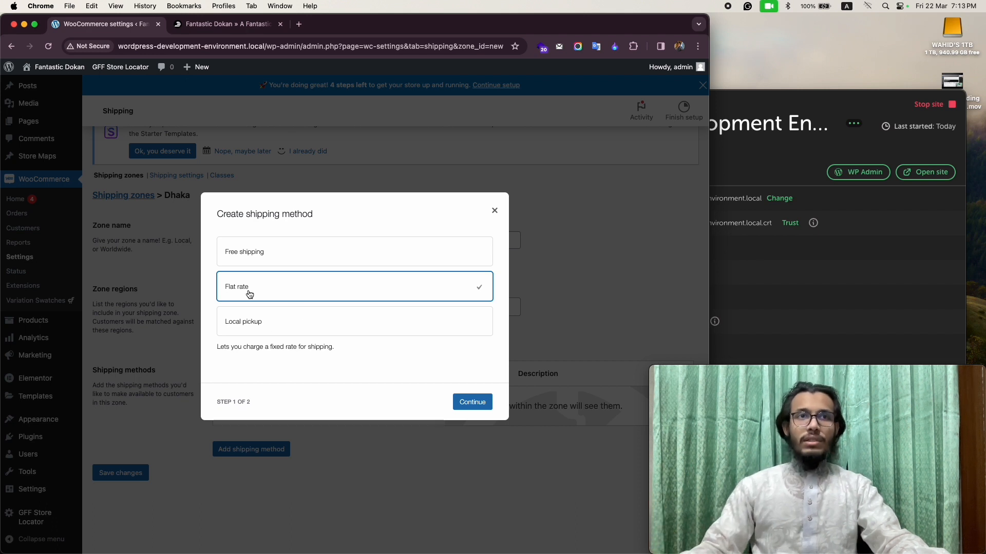
left_click(482, 403)
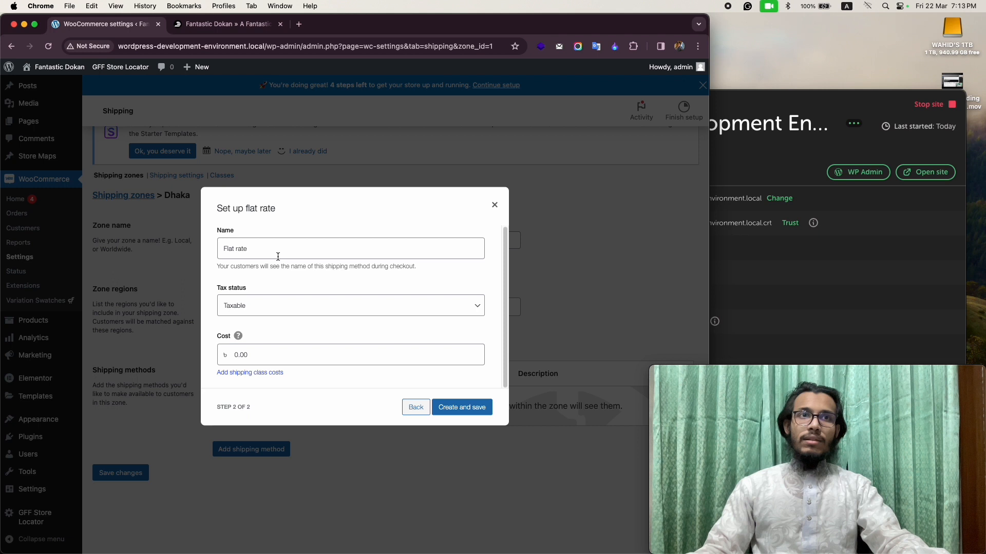
Create and save the flat rate method with its tax status kept at Taxable.
left_click(278, 305)
left_click(280, 306)
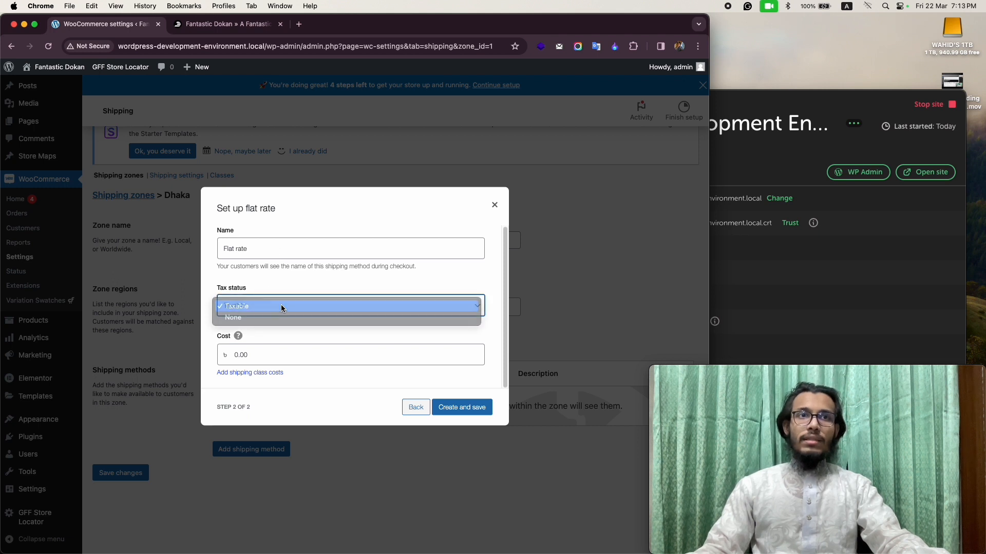
double_click(235, 356)
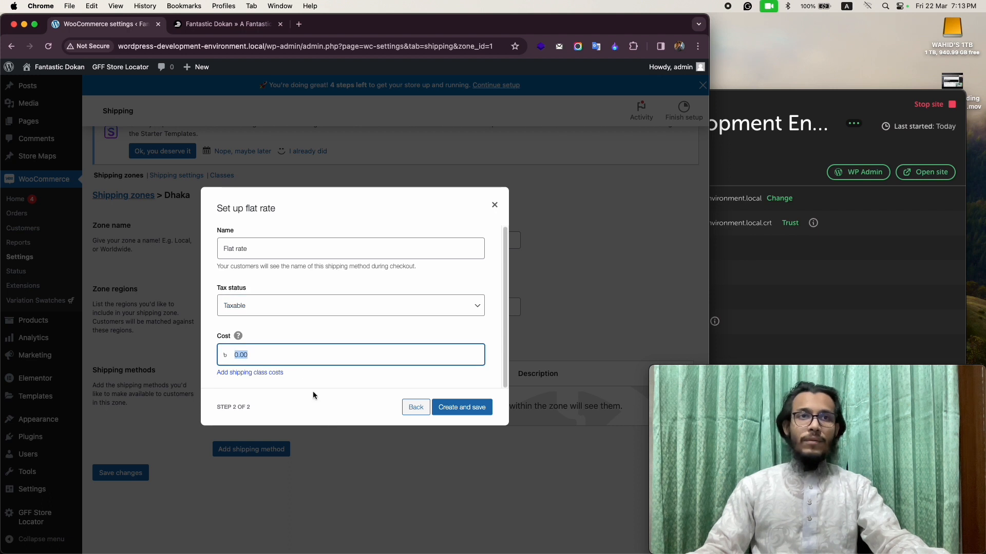
left_click(235, 354)
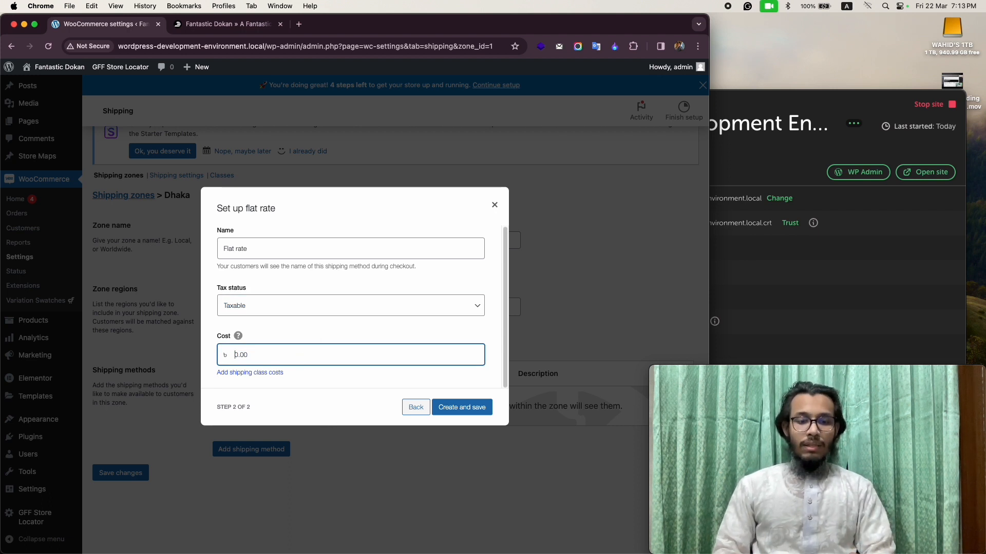
left_click(461, 407)
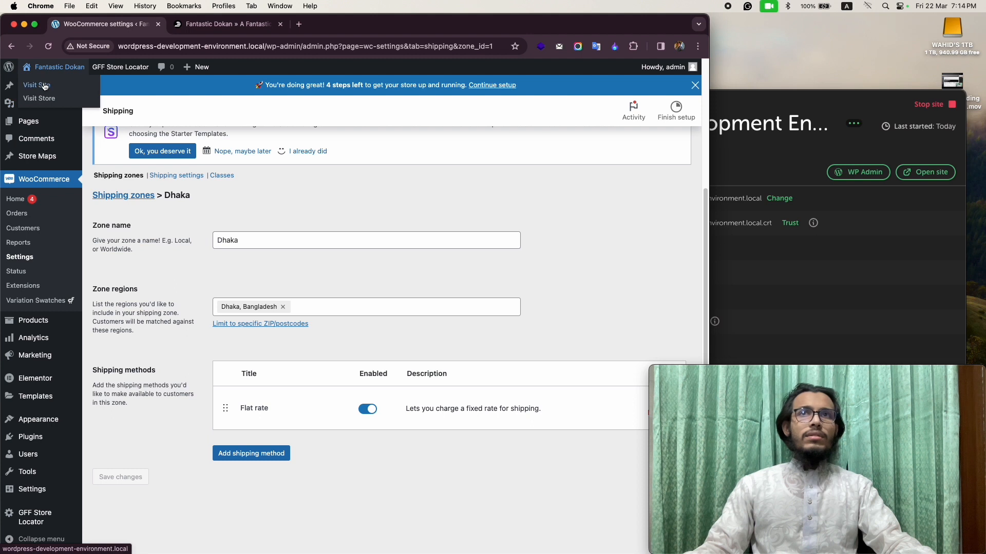
Open the storefront in a separate browser tab and go to the Shop page.
right_click(45, 82)
left_click(61, 88)
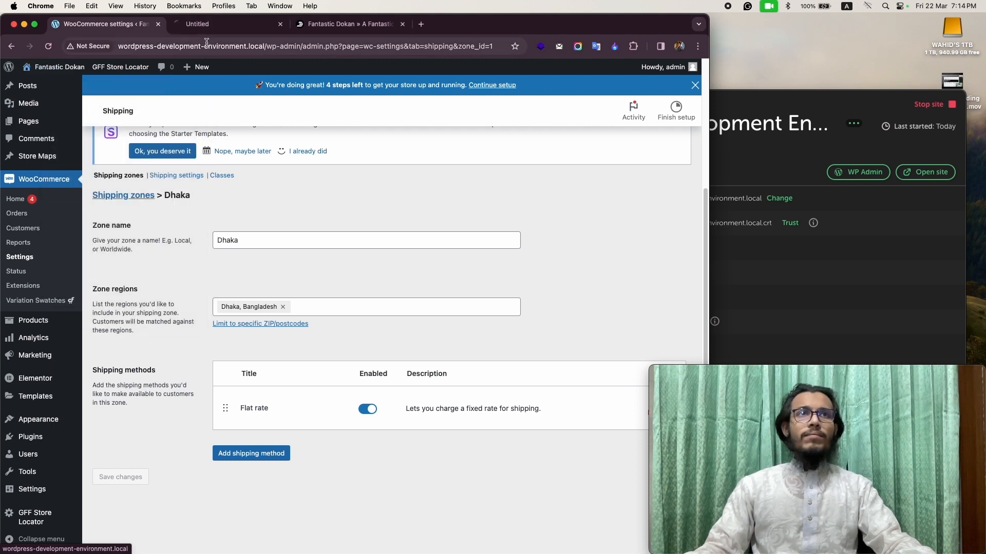
left_click(226, 24)
left_click(177, 156)
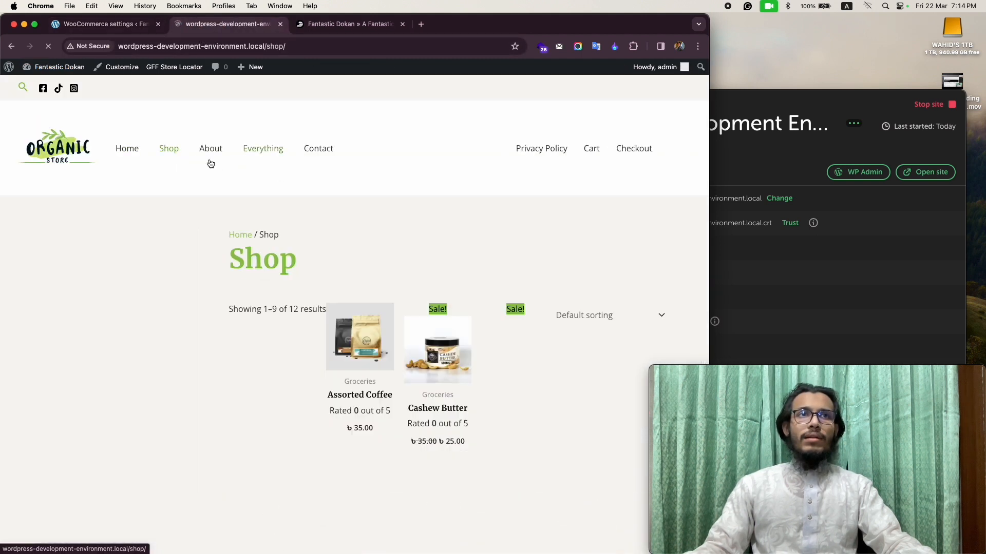
Add the Assorted Coffee product to the cart and proceed from the cart to checkout.
scroll(346, 308, "down", 4)
left_click(299, 248)
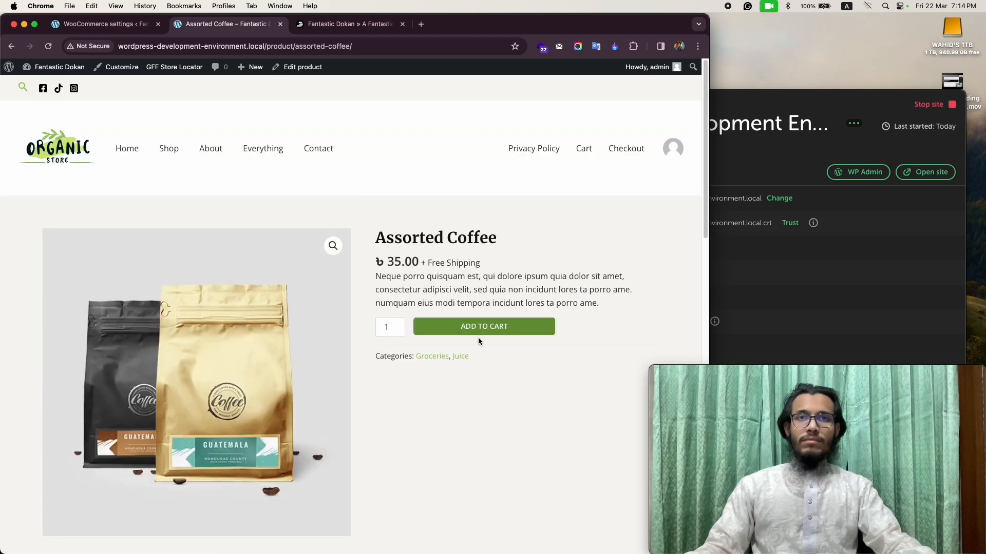
left_click(478, 331)
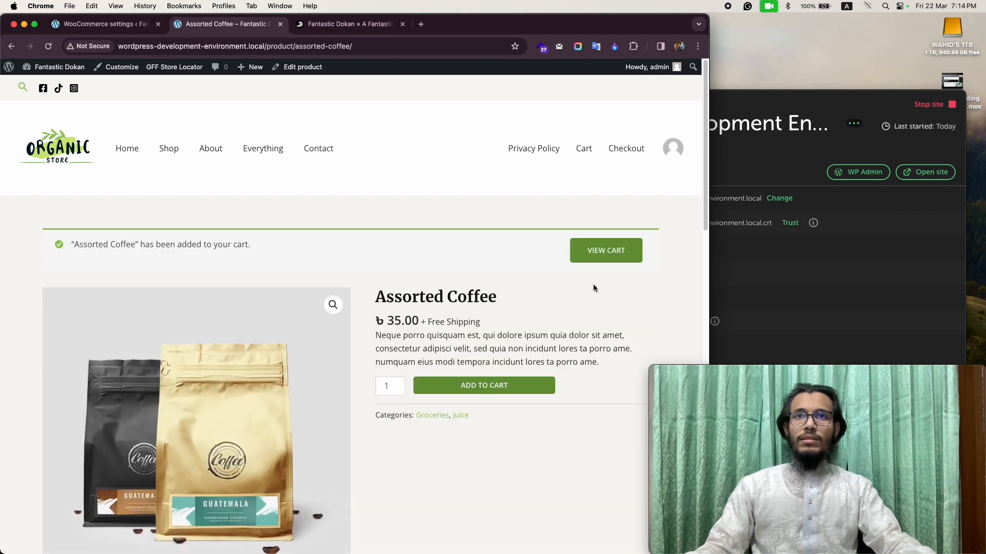
left_click(591, 255)
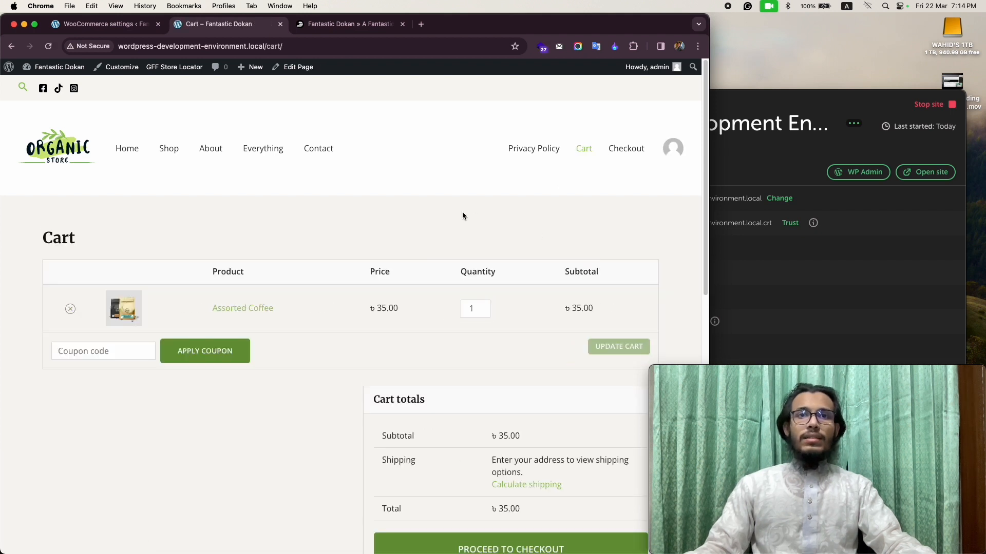
scroll(460, 217, "down", 3)
left_click(507, 438)
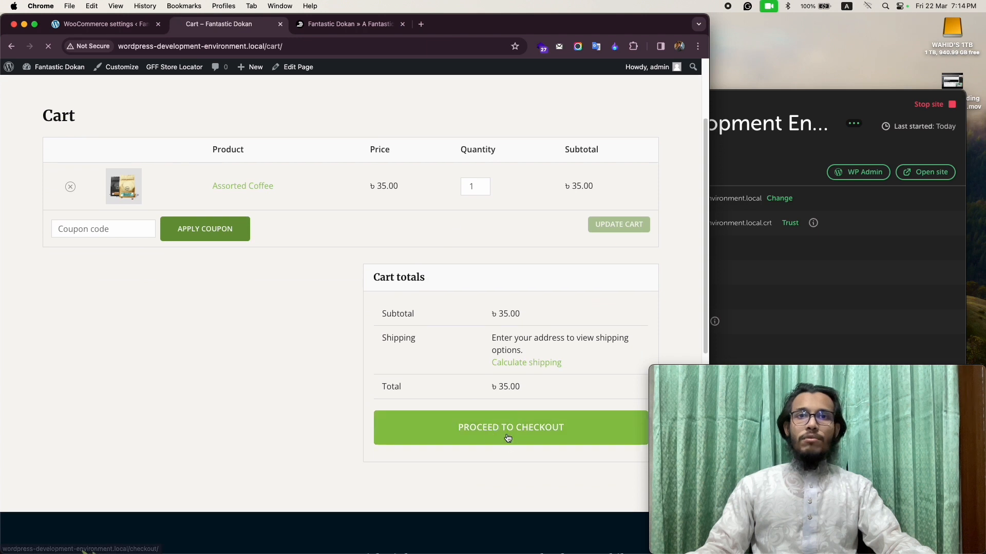
Enter the customer's first and last name in the checkout billing details, leaving the company name empty.
scroll(380, 318, "down", 5)
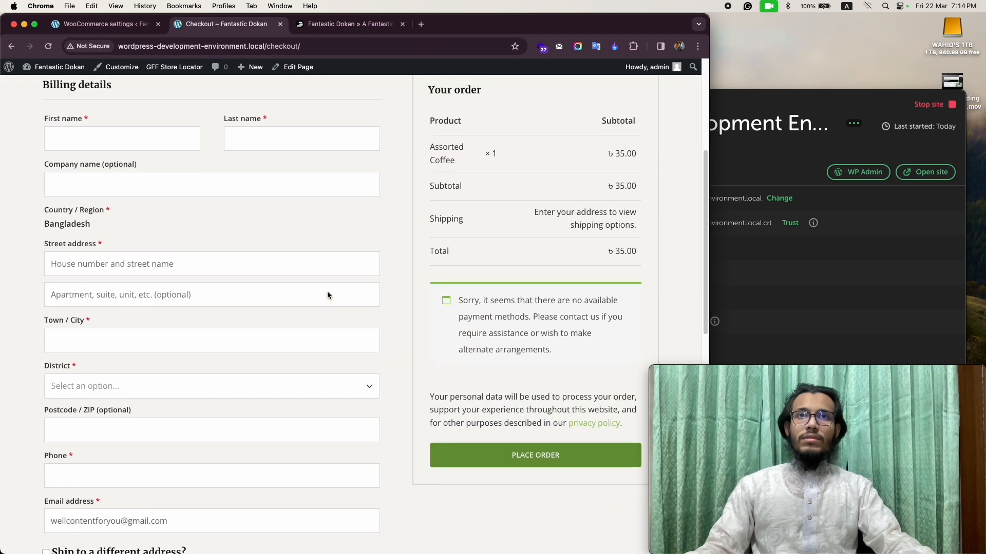
scroll(328, 291, "up", 1)
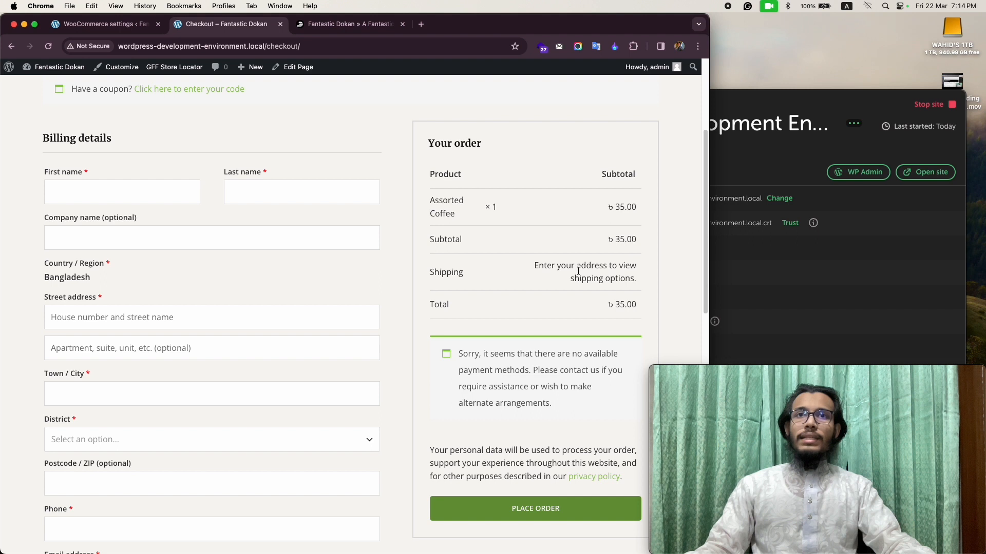
left_click(117, 194)
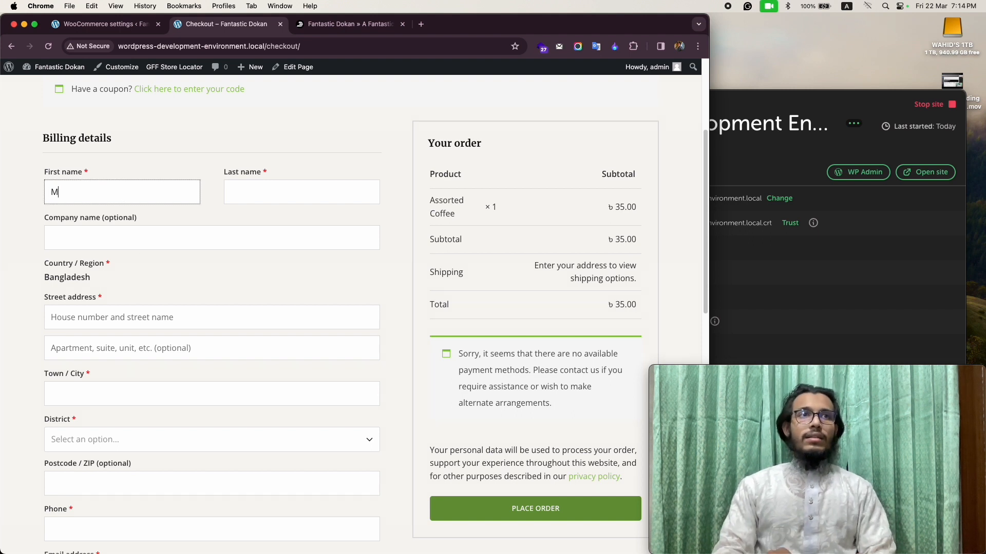
left_click(315, 186)
left_click(154, 243)
Fill in the customer's street address and town in the billing details, removing the stray bracket from the town.
left_click(103, 319)
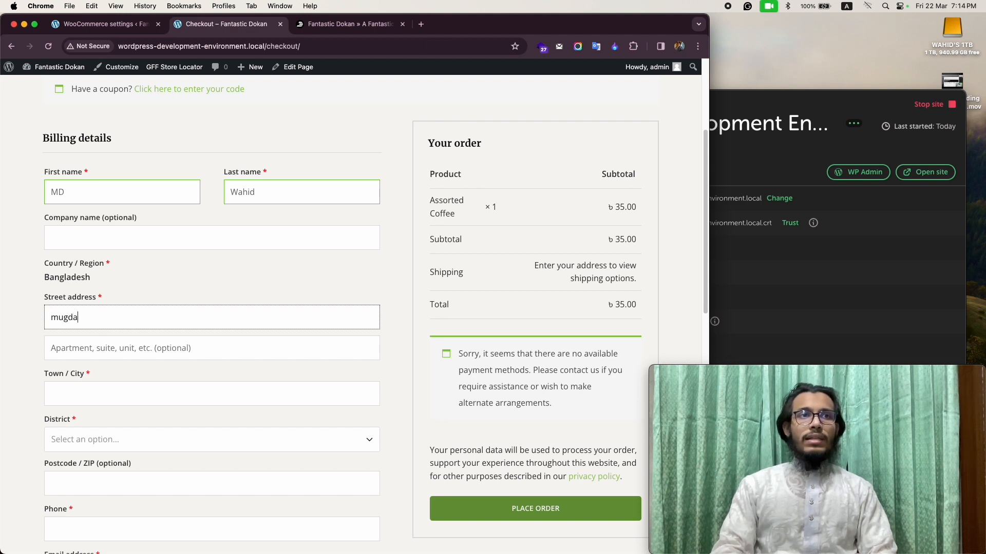
type("mugda, dhaka")
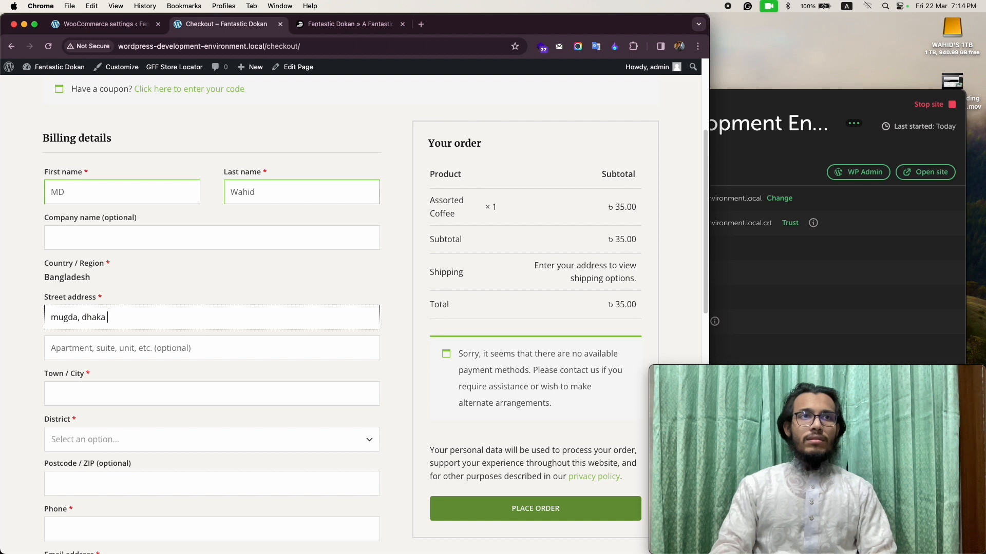
left_click(98, 390)
type("dhaka[")
key("Return")
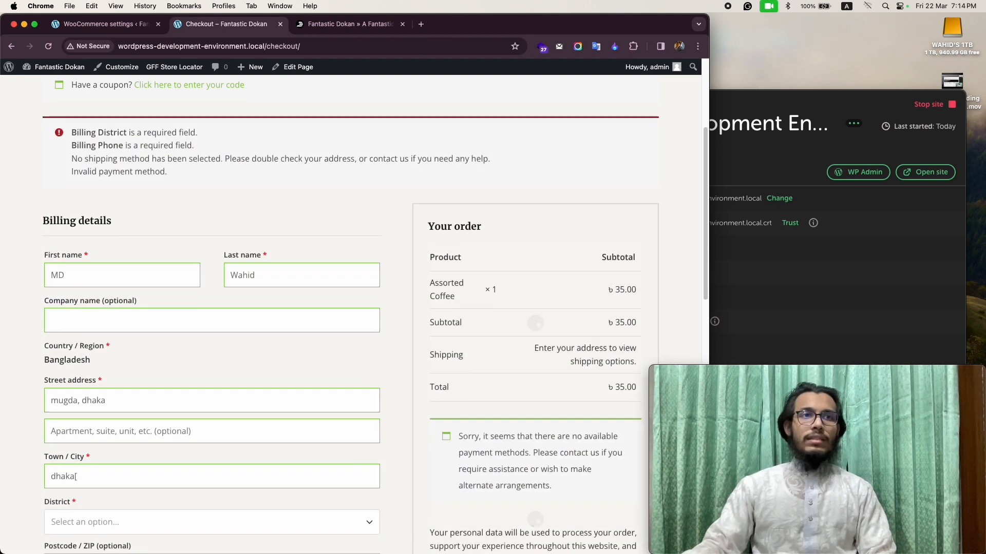
left_click(117, 449)
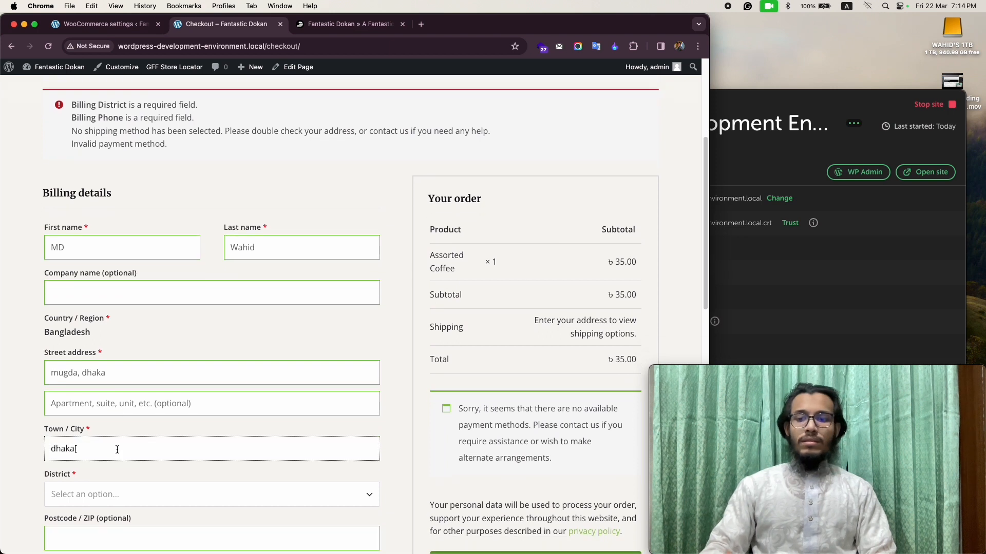
Choose Dhaka as the district in the checkout billing details.
scroll(164, 467, "down", 3)
scroll(164, 468, "down", 2)
left_click(105, 386)
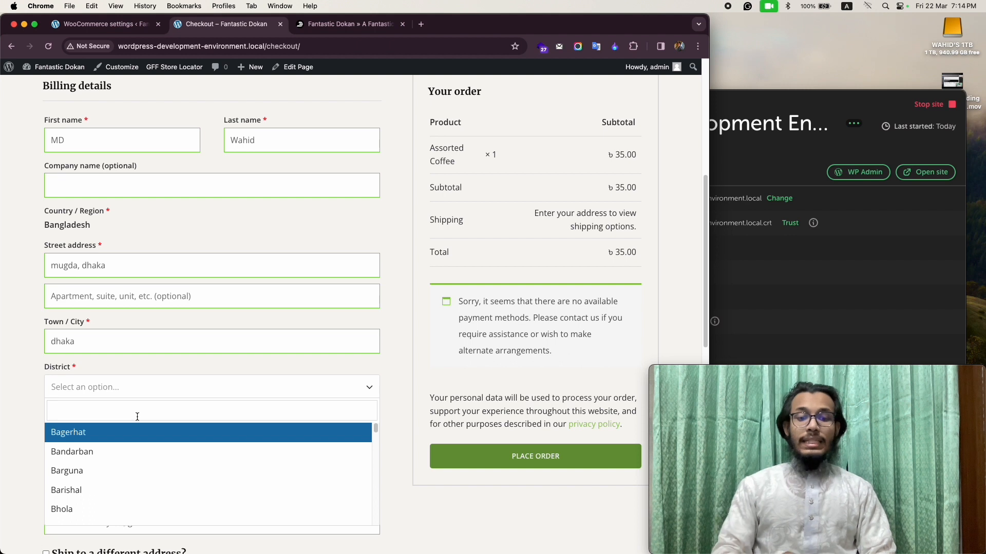
type("dhak")
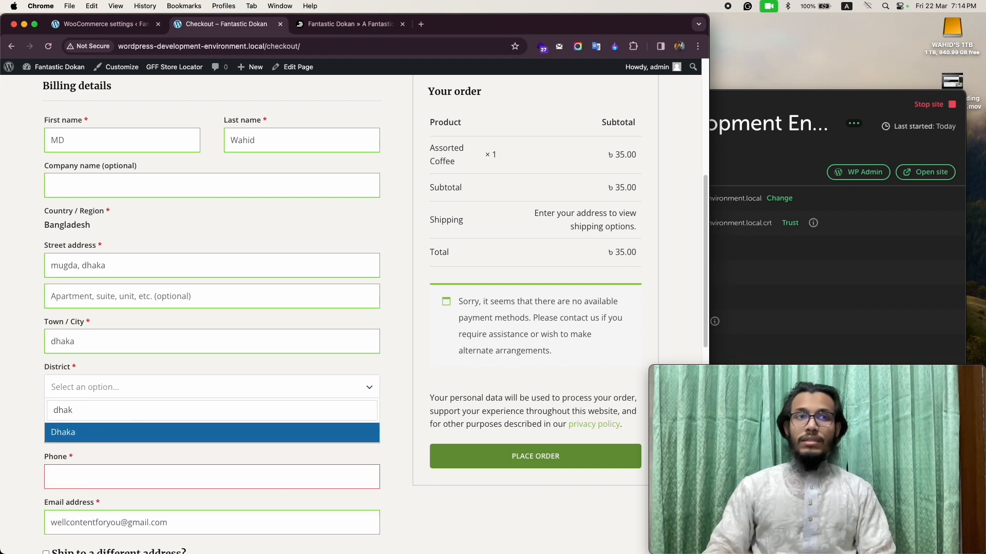
key("Return")
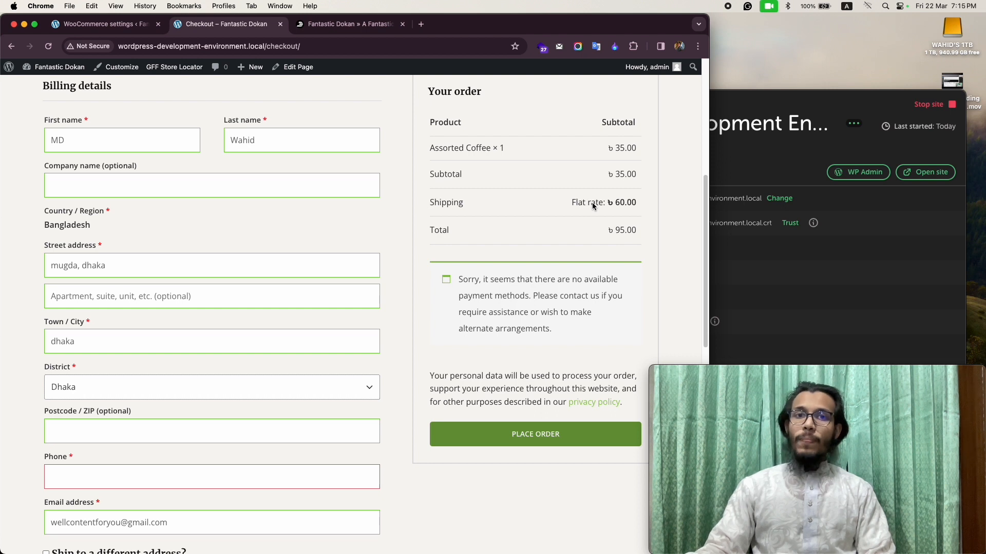
Test the checkout shipping with Cox's Bazar as the billing district, and set the district back to Dhaka.
left_click(127, 390)
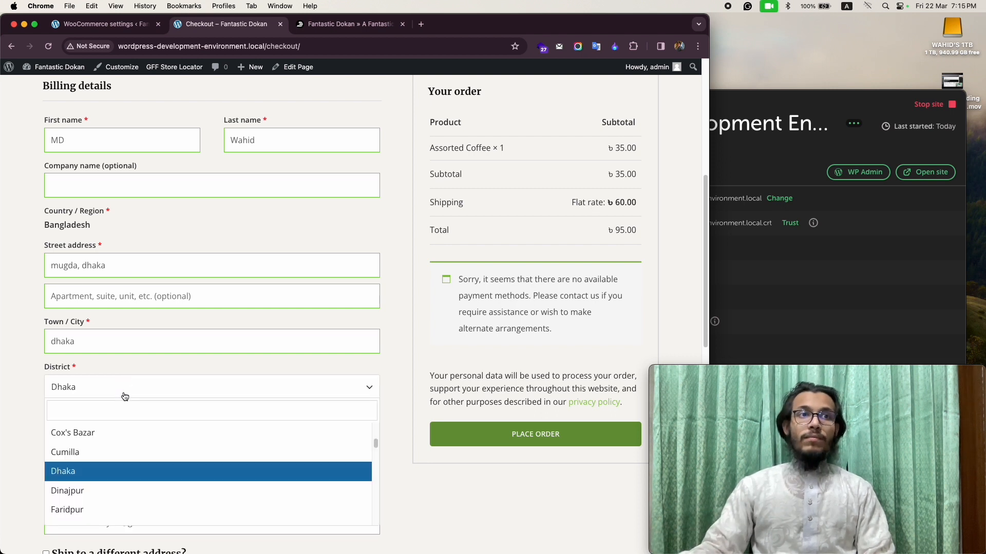
left_click(99, 437)
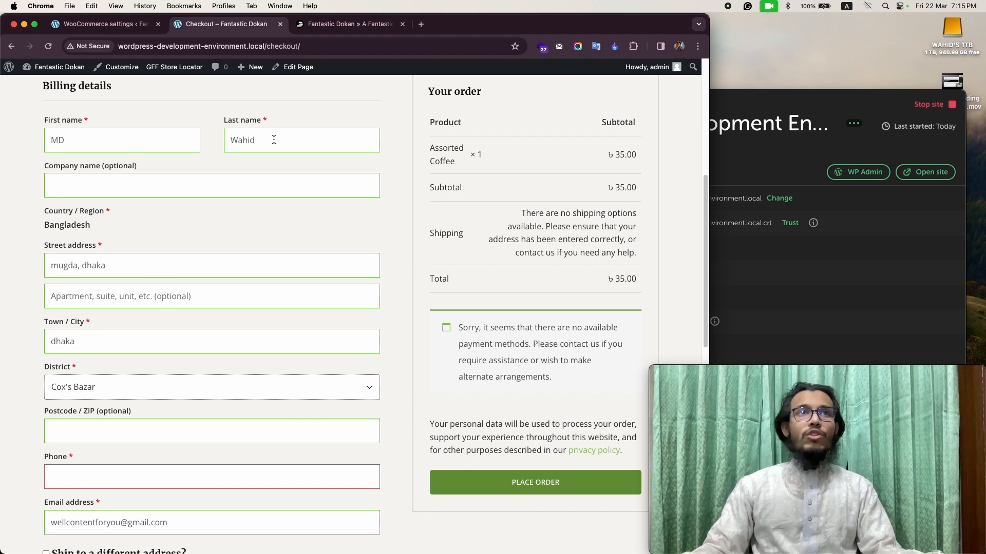
left_click(130, 394)
type("dhaka")
key("Return")
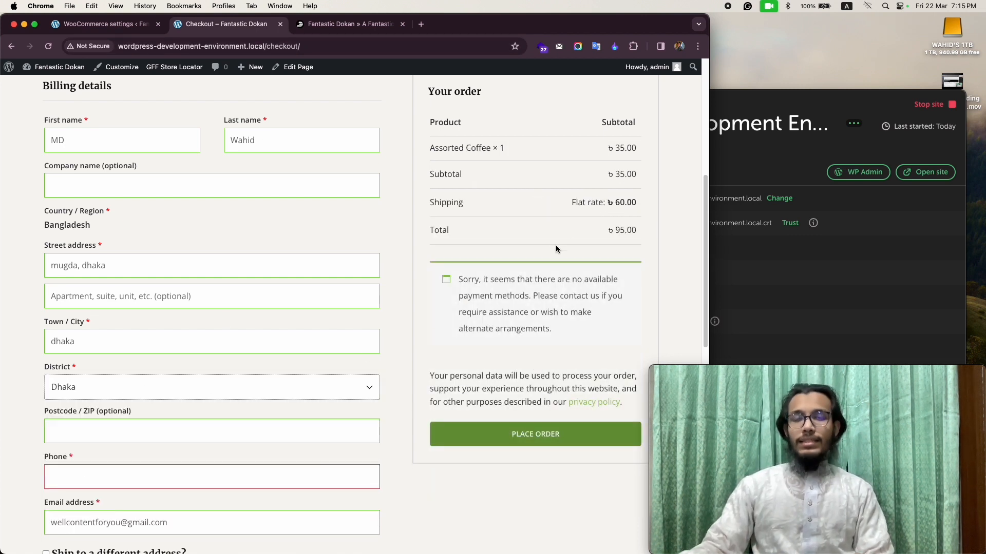
Return to the shipping zones list in the WooCommerce settings and start adding a new zone.
left_click(111, 25)
scroll(180, 276, "up", 4)
left_click(128, 349)
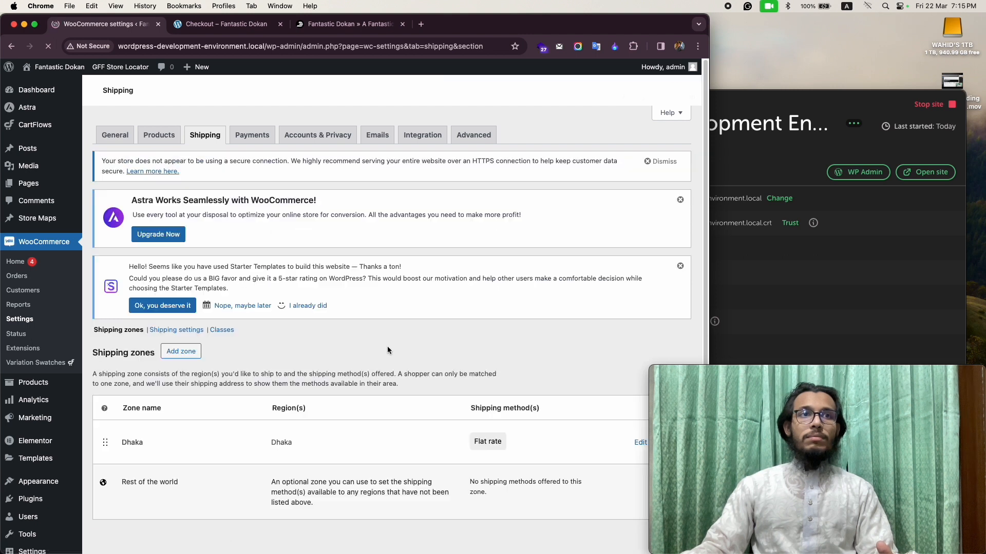
scroll(460, 355, "down", 2)
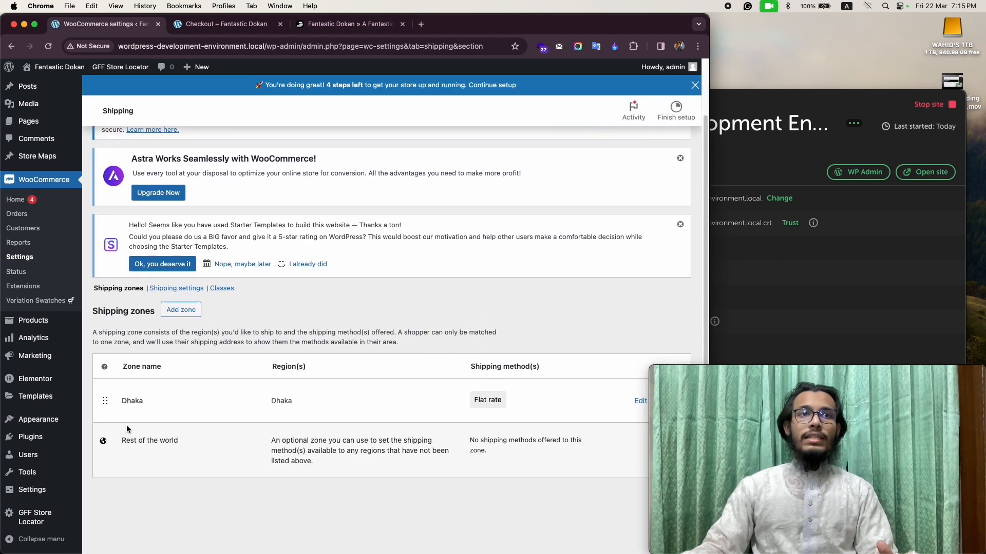
left_click(184, 313)
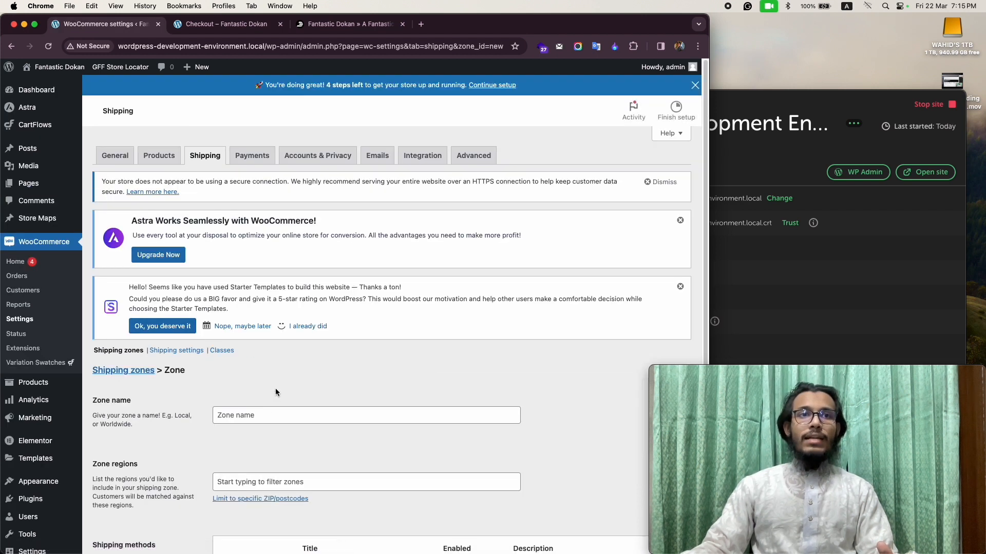
Name the new shipping zone "Gazipur, Savar, Keraniganj".
scroll(276, 392, "down", 3)
left_click(288, 331)
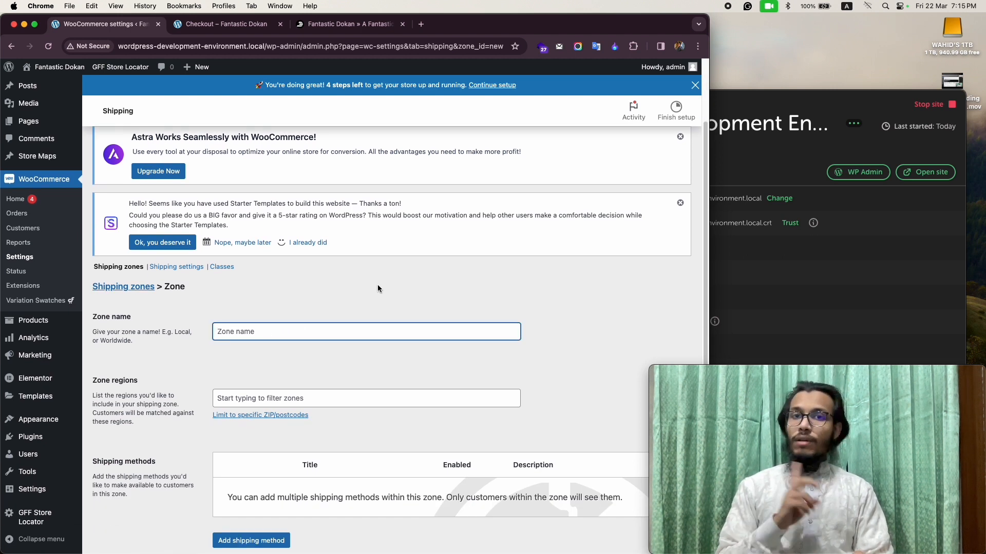
type("Gazipur, Savar")
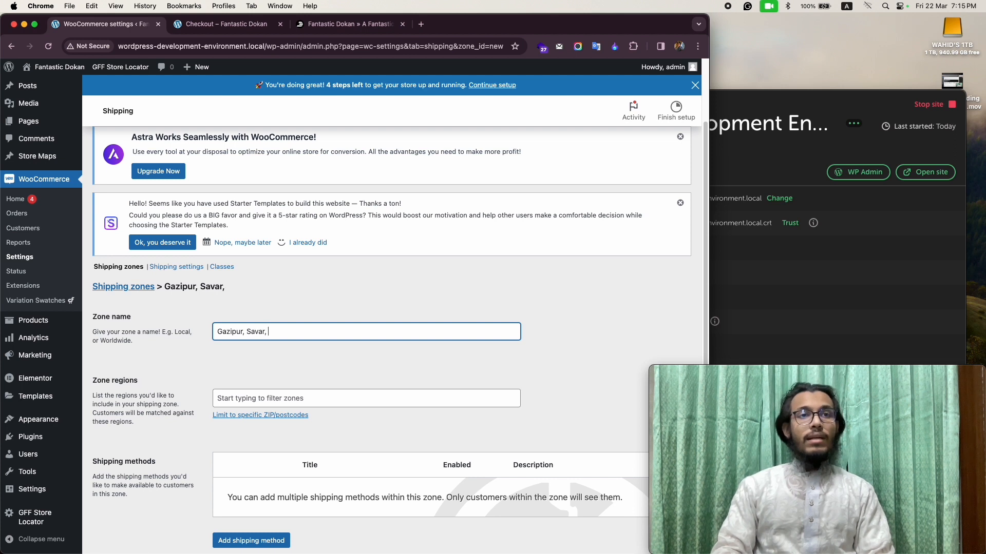
type(", Keraniganj")
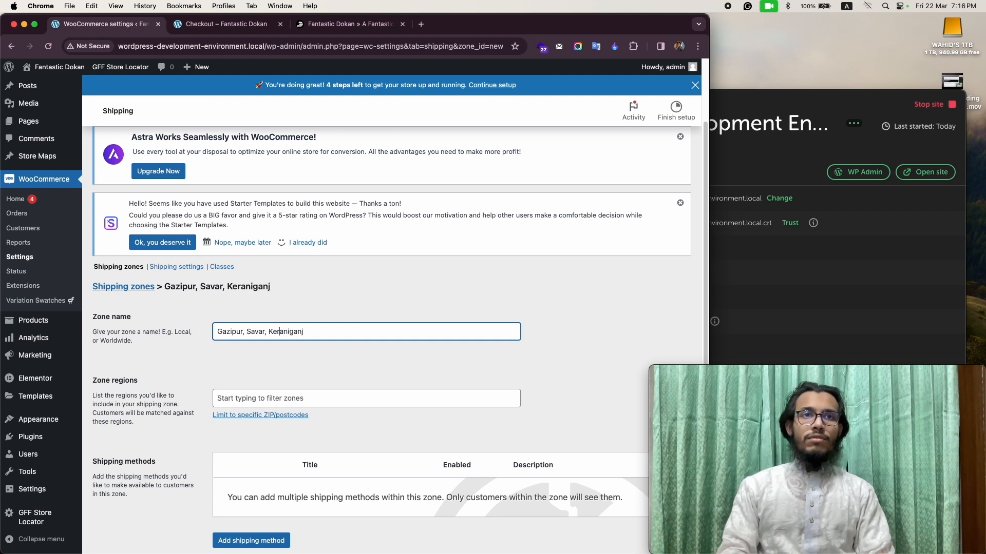
Search the zone regions for Savar, clear that search, and add Gazipur, Bangladesh as a region.
left_click(292, 398)
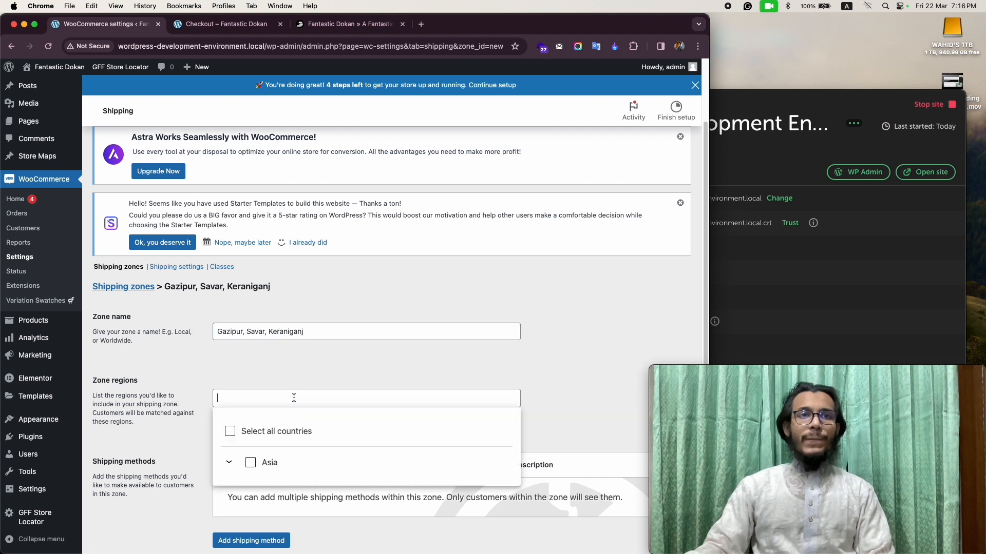
scroll(596, 318, "down", 2)
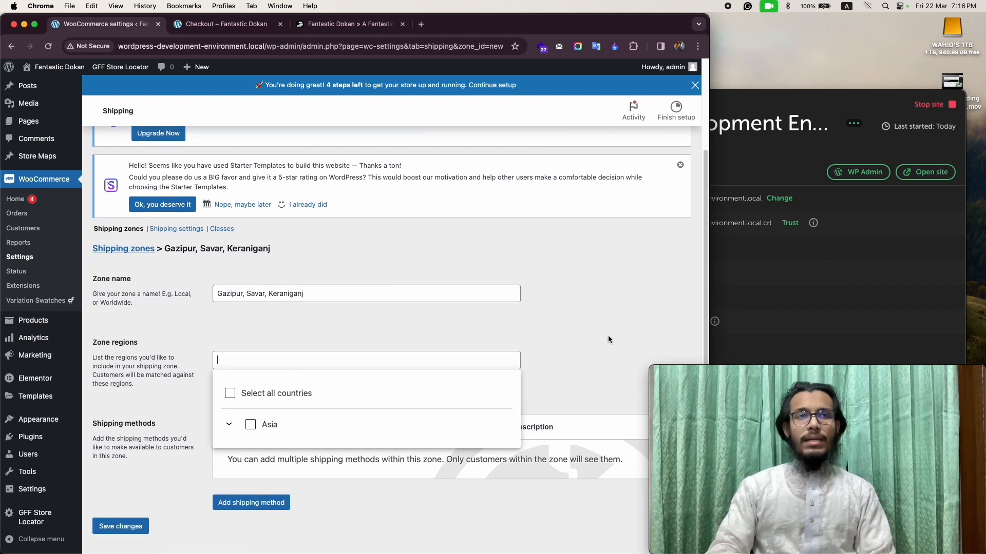
type("sava")
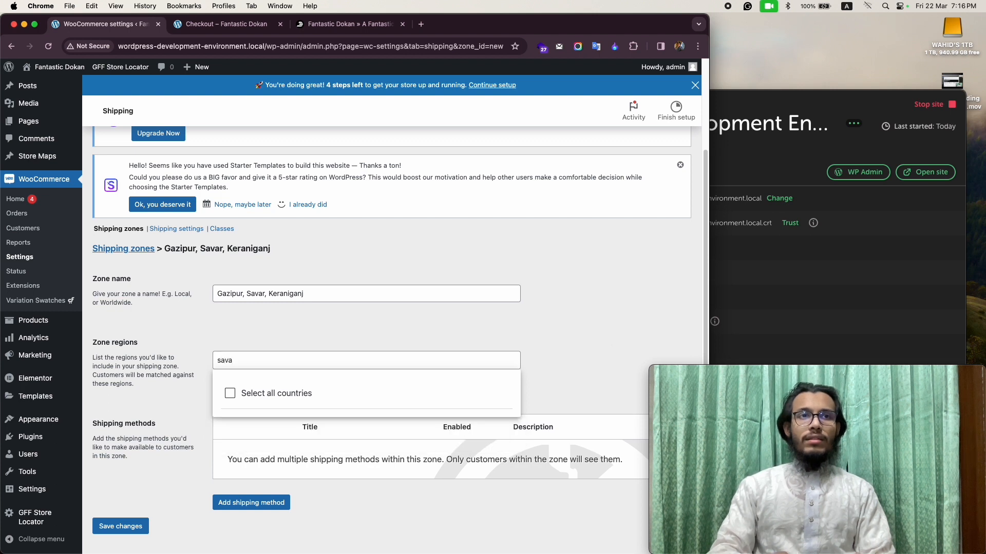
key("BackSpace")
key("BackSpace")
key("BackSpace")
type("gazip")
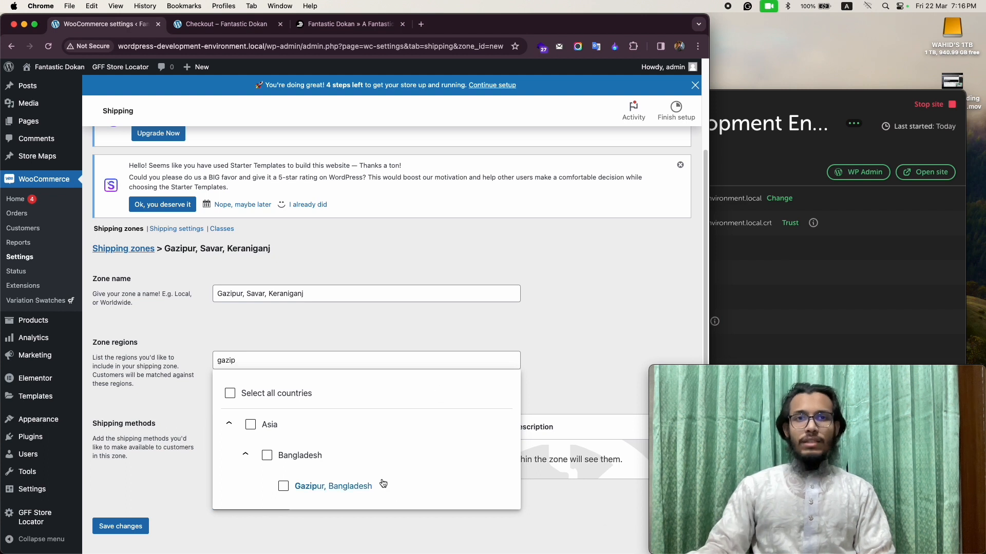
left_click(357, 488)
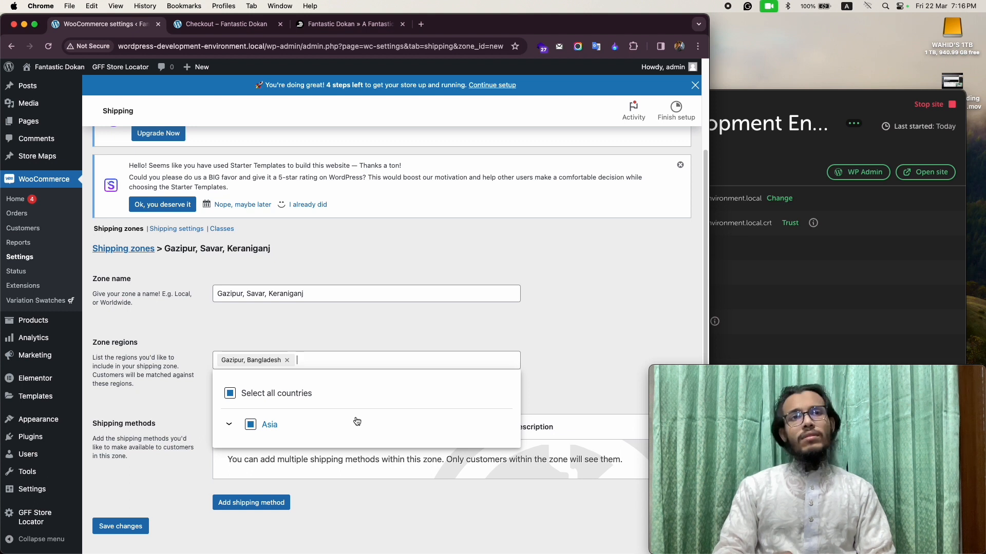
Search the zone regions for Keraniganj and Savar, clearing each search and closing the region list.
type("kera")
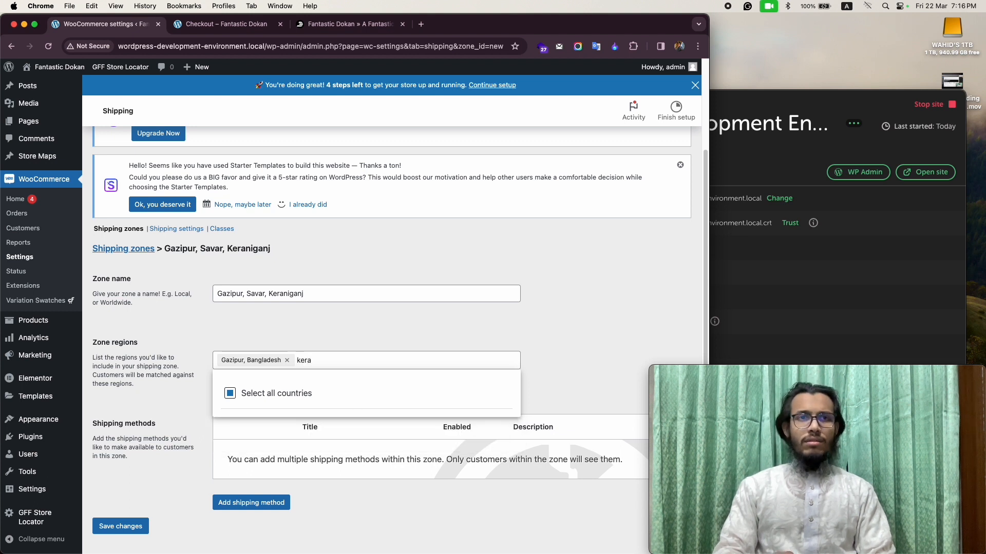
type("n")
key("BackSpace")
key("BackSpace")
key("BackSpace")
key("BackSpace")
type("ara")
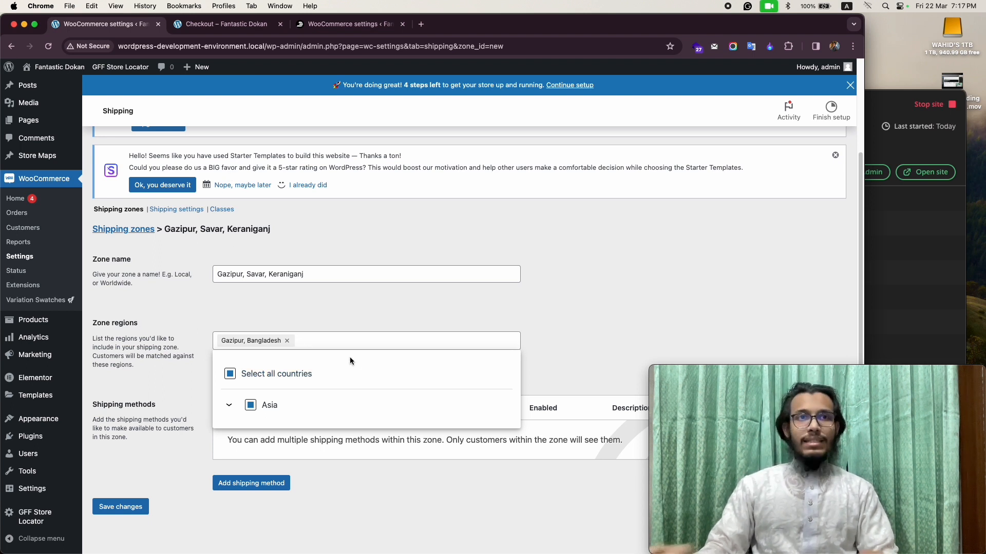
type("saa")
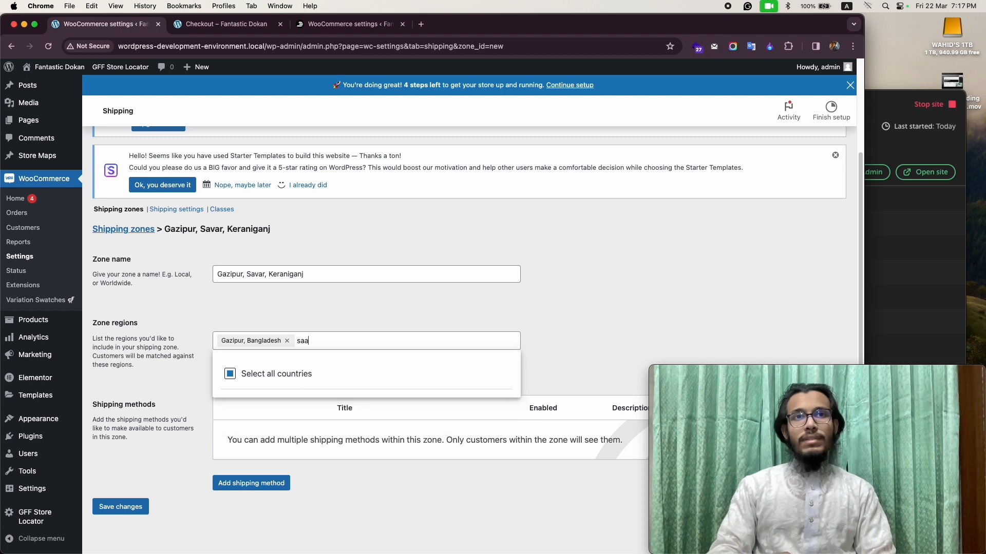
key("BackSpace")
key("BackSpace")
key("BackSpace")
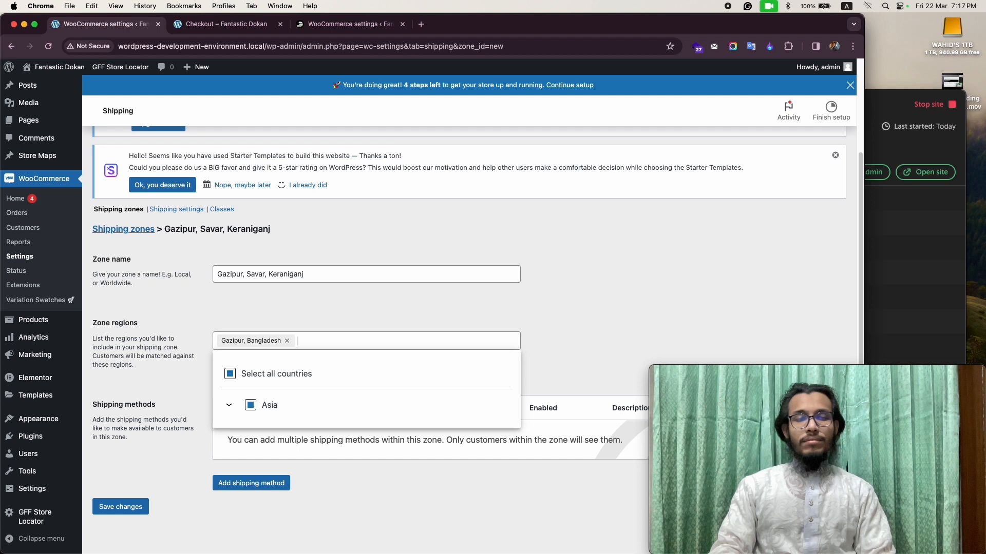
type("keran")
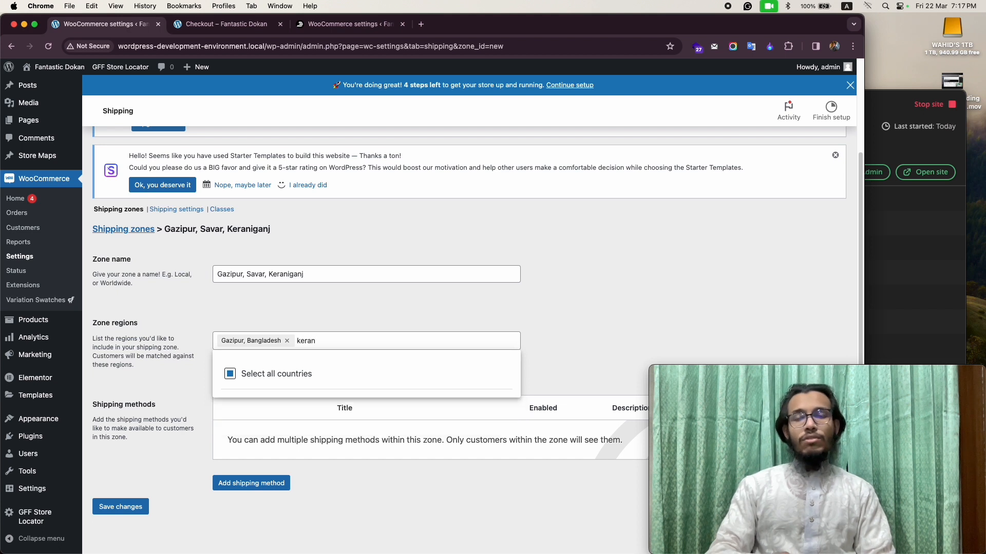
key("BackSpace")
key("BackSpace")
key("BackSpace")
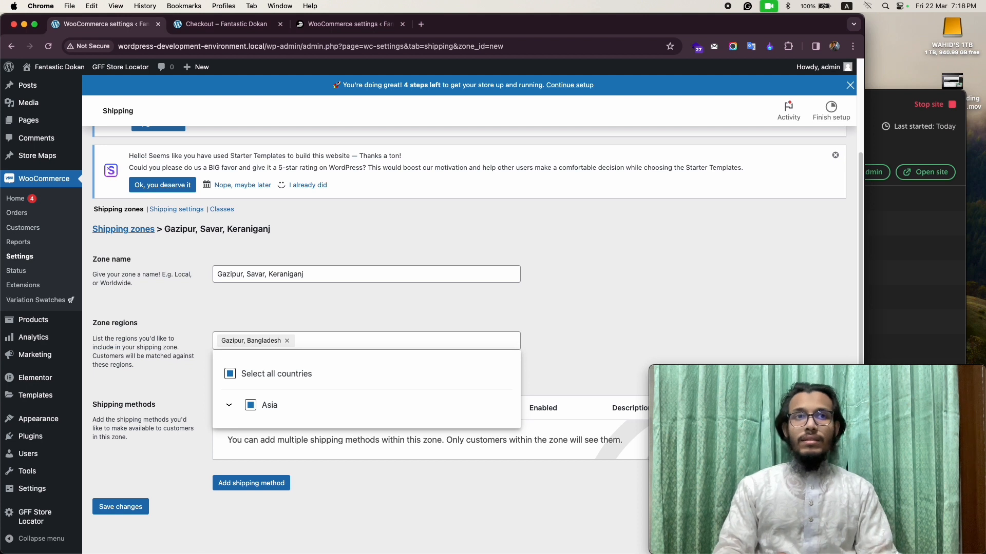
left_click(264, 319)
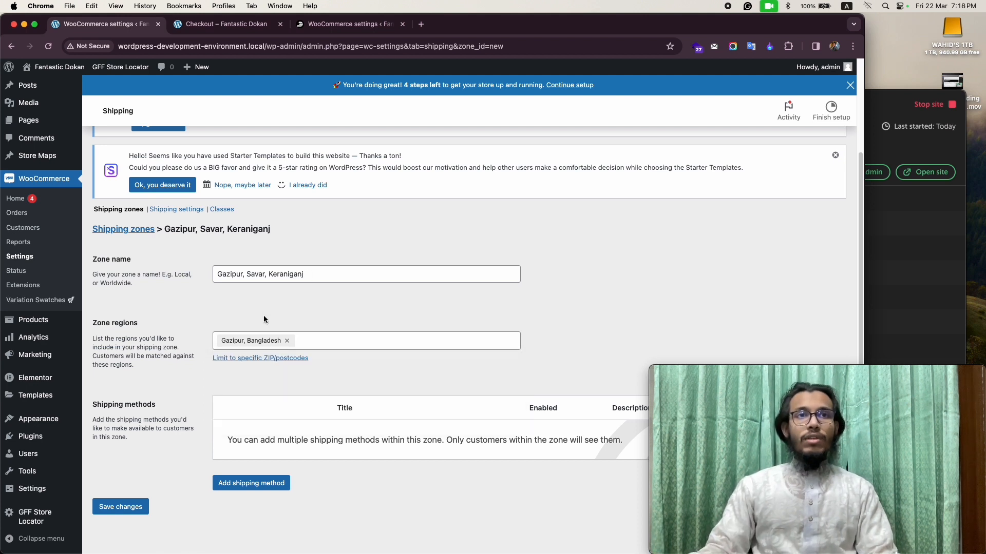
Add a flat rate shipping method with a cost of 100.00 to the Gazipur, Savar, Keraniganj zone and save it.
left_click(221, 483)
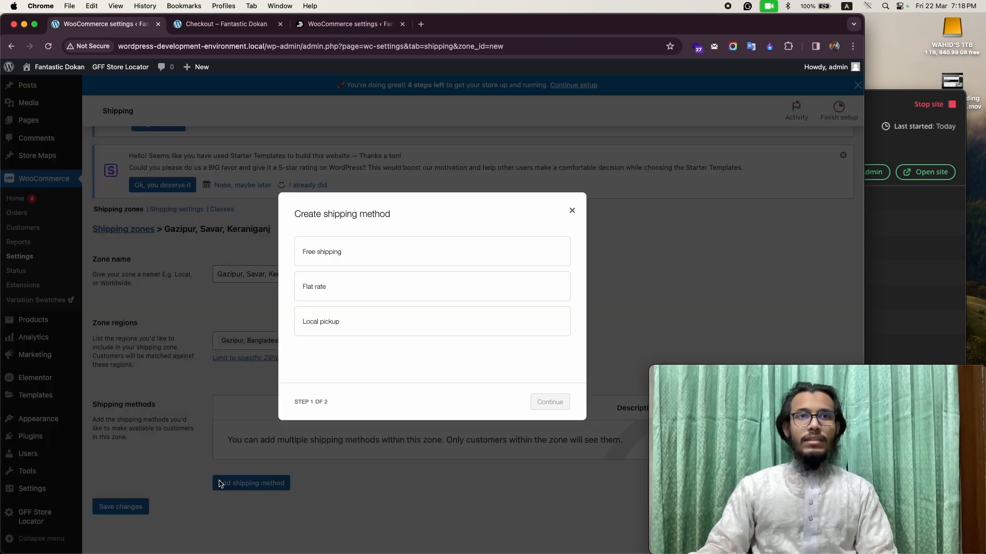
left_click(346, 301)
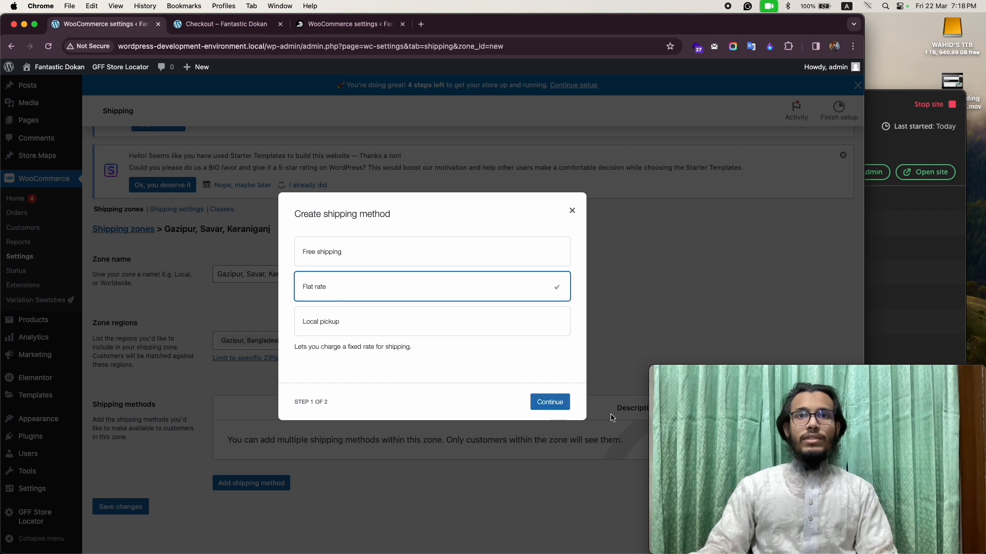
left_click(548, 402)
left_click(309, 356)
type("100.00")
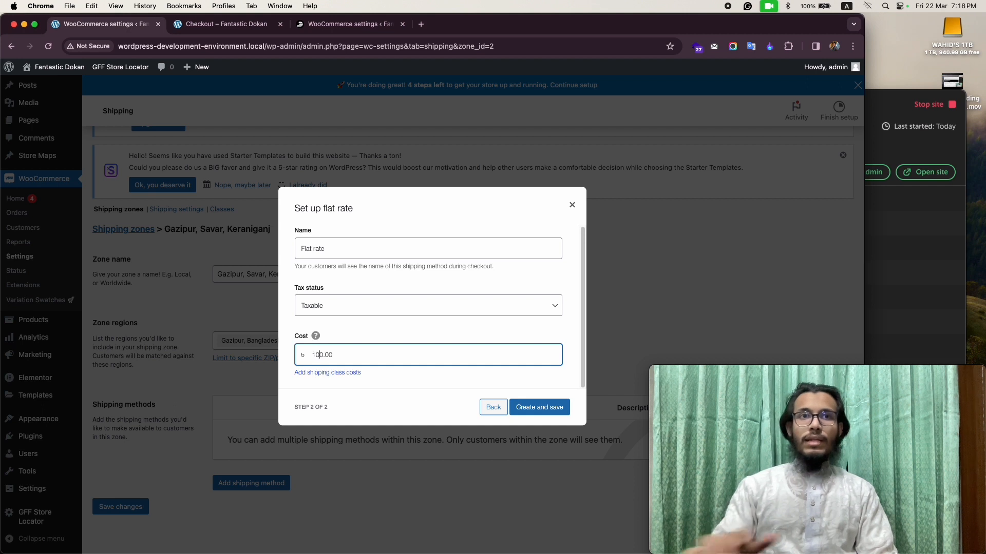
left_click(534, 414)
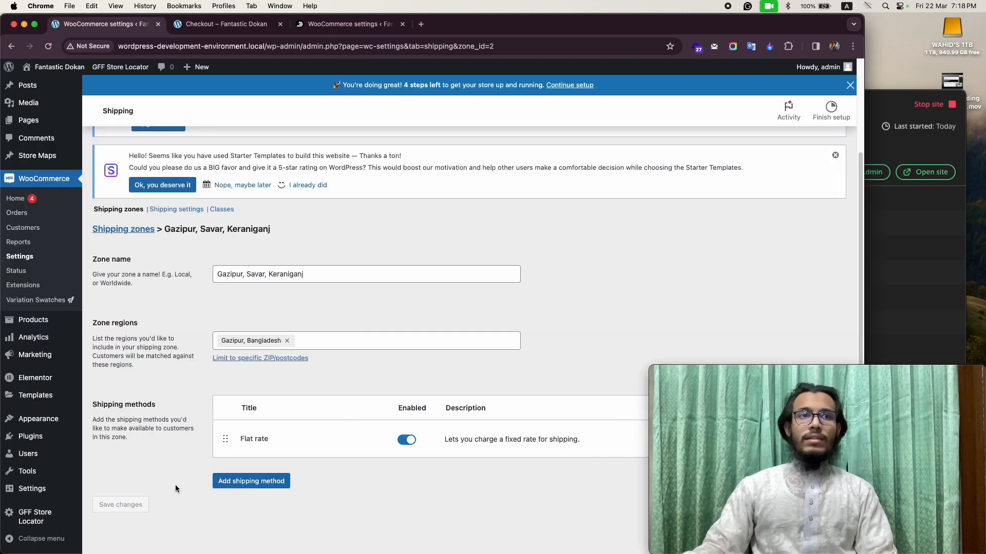
Return to the shipping zones list and open the Dhaka zone for editing.
left_click(120, 210)
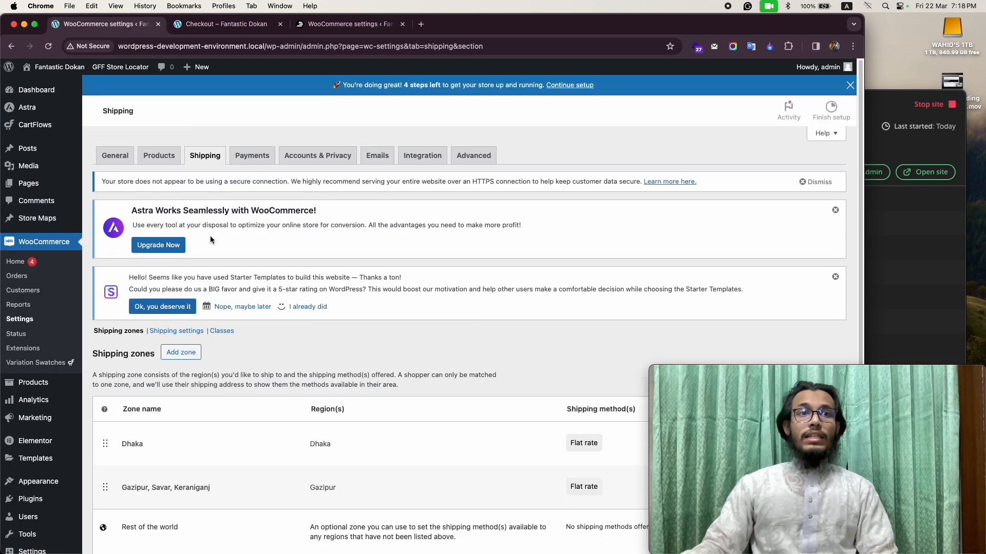
scroll(212, 238, "down", 2)
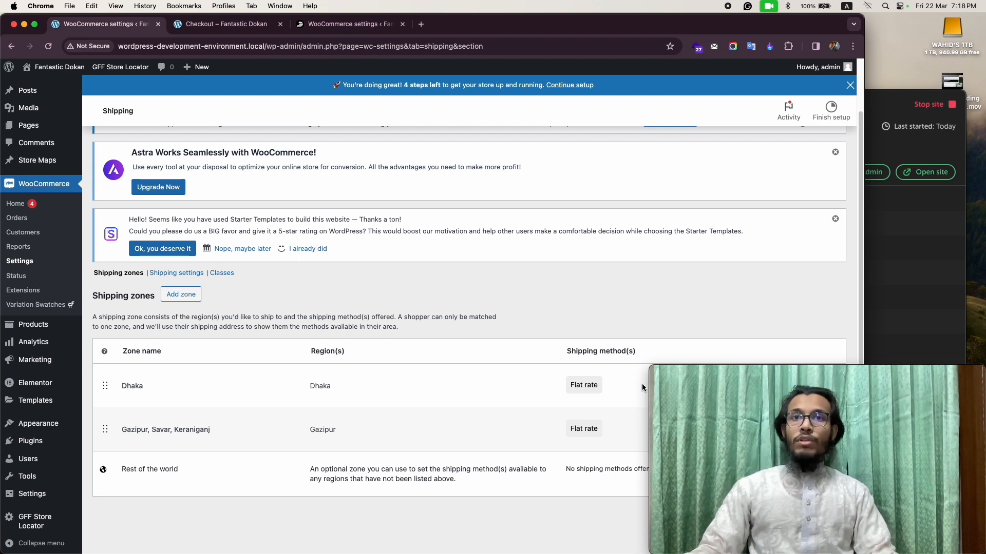
scroll(528, 362, "down", 1)
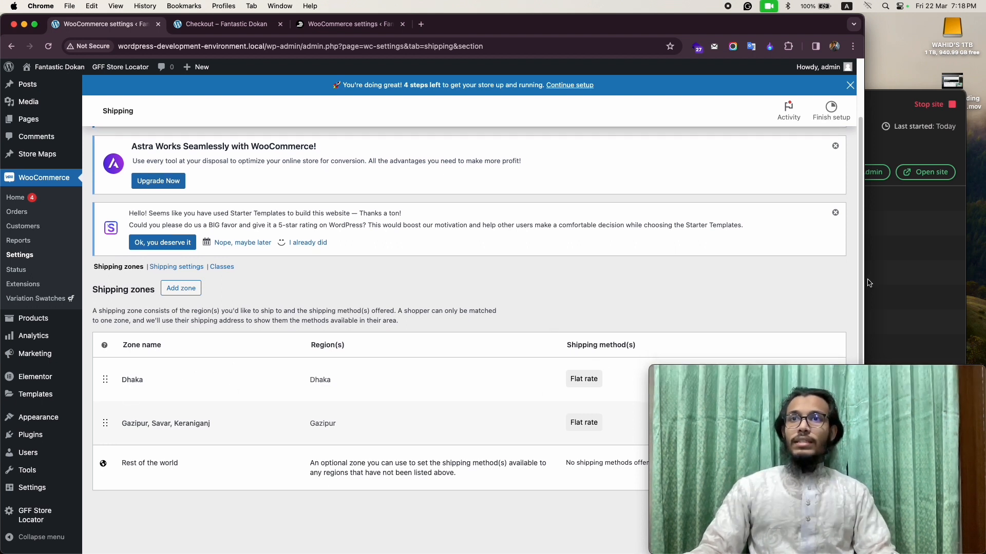
left_click_drag(864, 277, 881, 254)
left_click(570, 399)
scroll(358, 337, "down", 5)
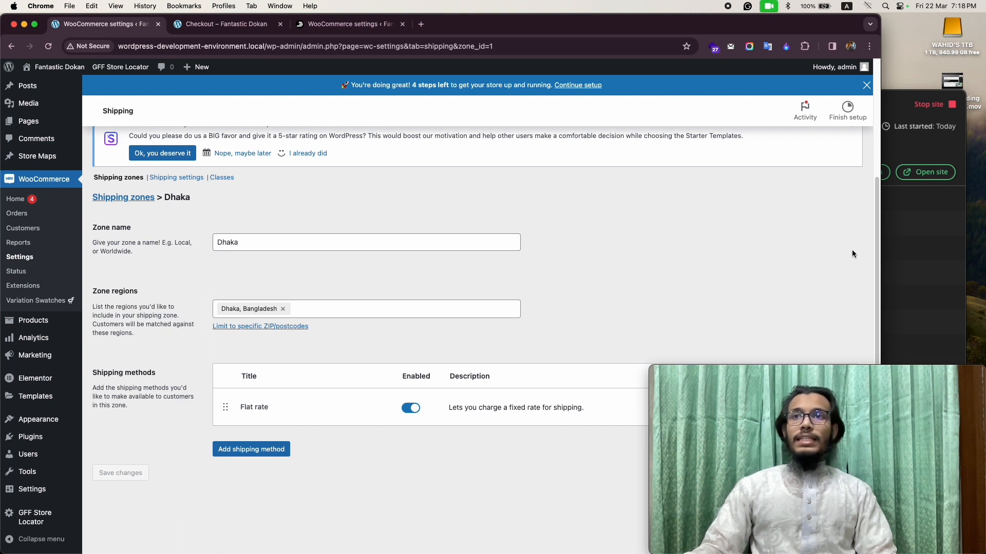
Narrow the browser window, rename the Dhaka zone's flat rate shipping method to Dhaka and save it.
left_click_drag(880, 251, 640, 269)
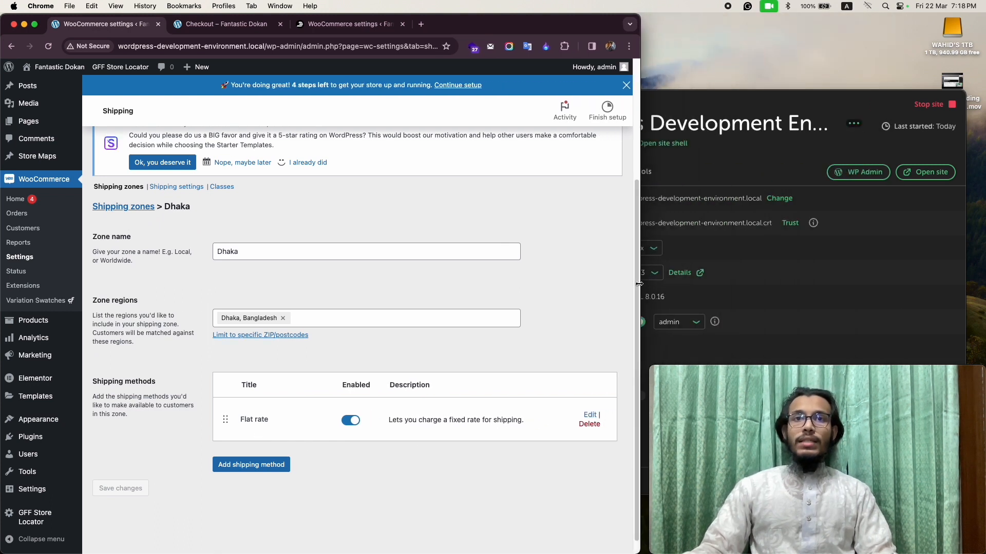
left_click(591, 416)
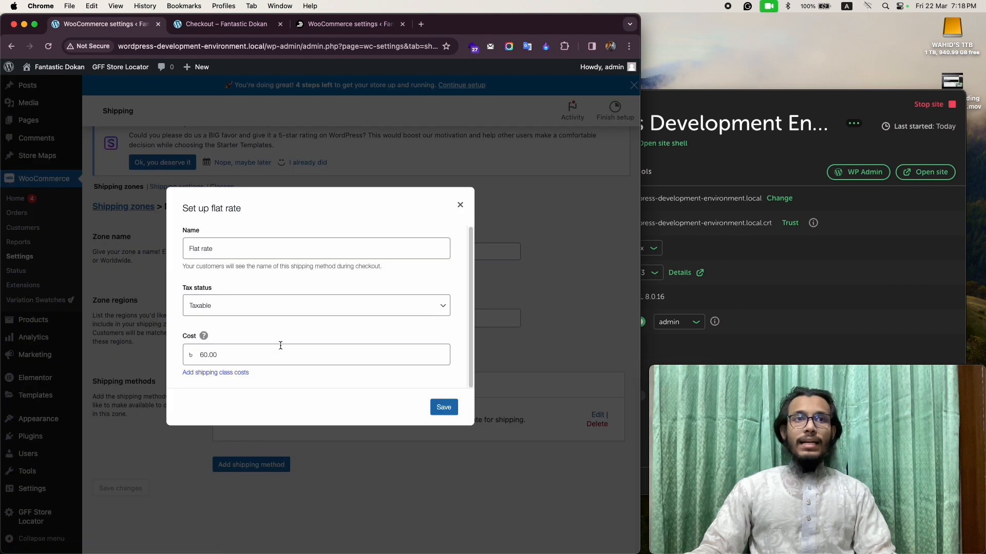
left_click(217, 245)
key("super+a")
type("Dh")
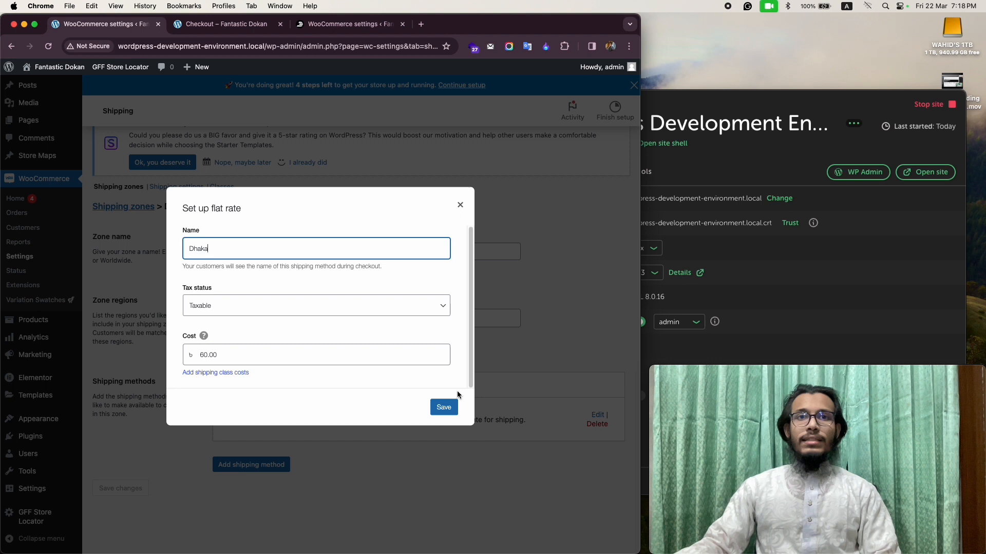
left_click(444, 406)
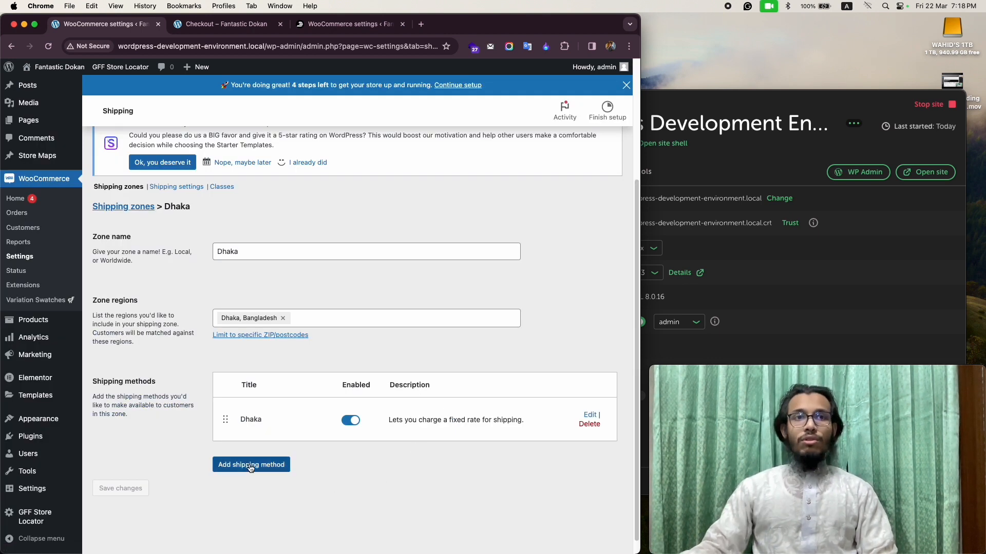
Add a second flat rate method to the Dhaka zone, named "Savar, Keraniganj" with a cost of 100.00.
left_click(253, 464)
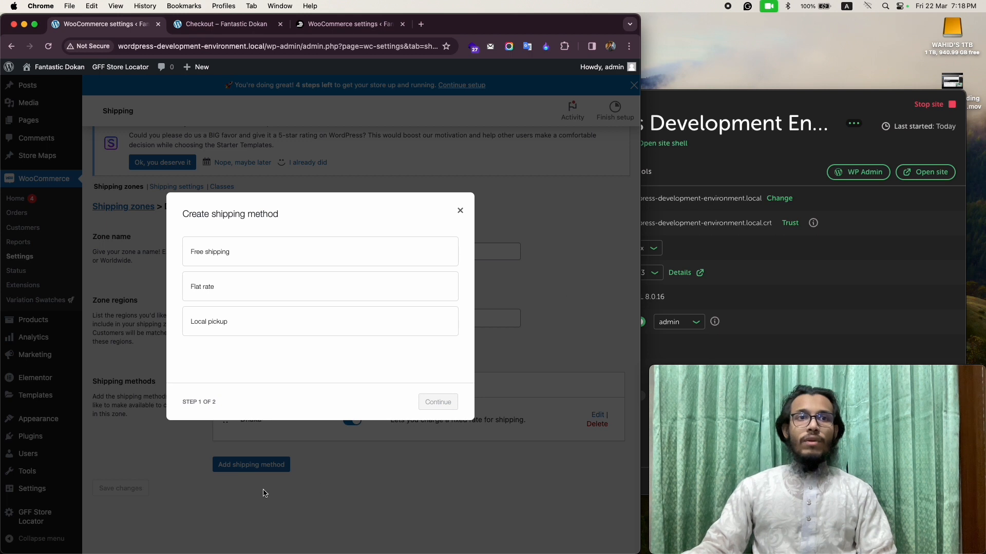
left_click(228, 284)
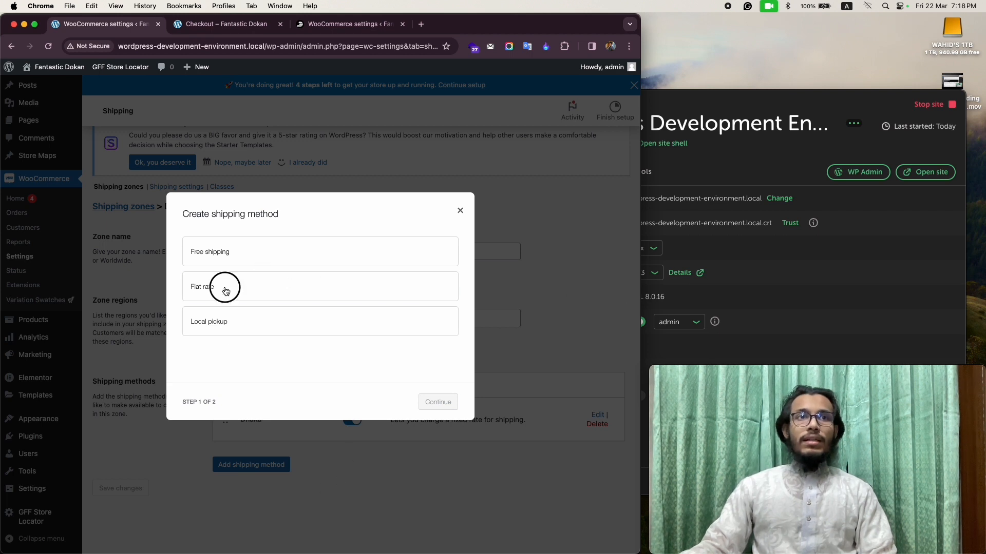
left_click(437, 402)
left_click(238, 253)
key("super+a")
type("S")
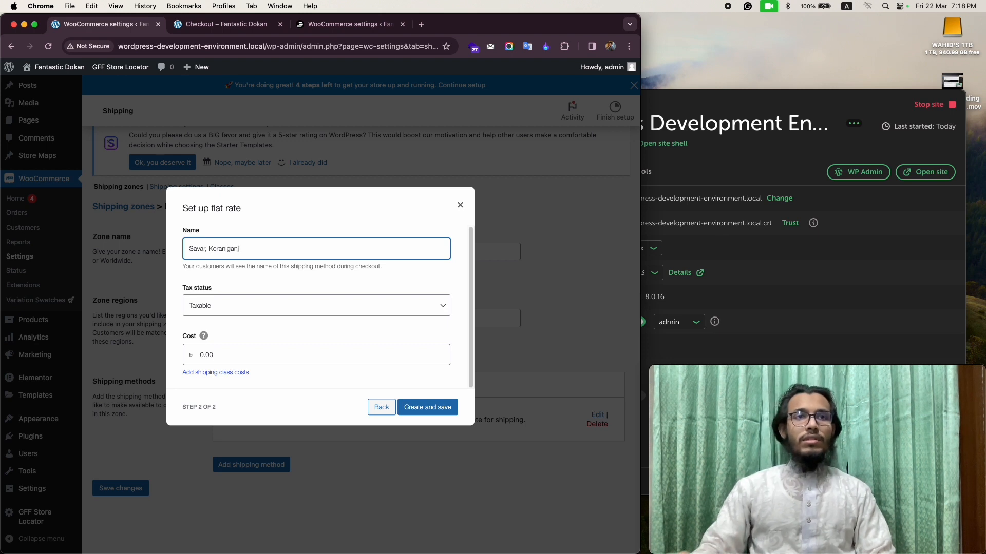
left_click(202, 355)
key("Left")
type("1")
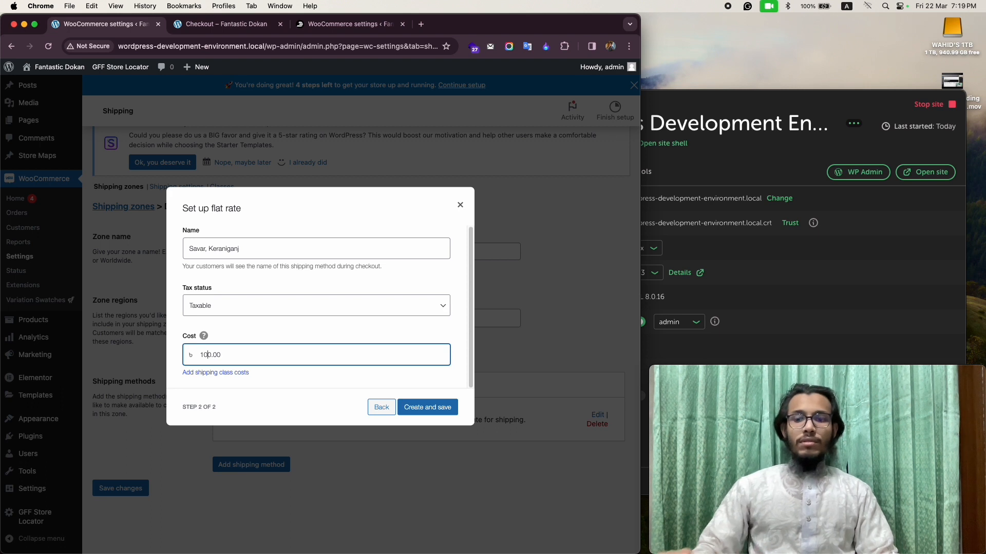
left_click(446, 408)
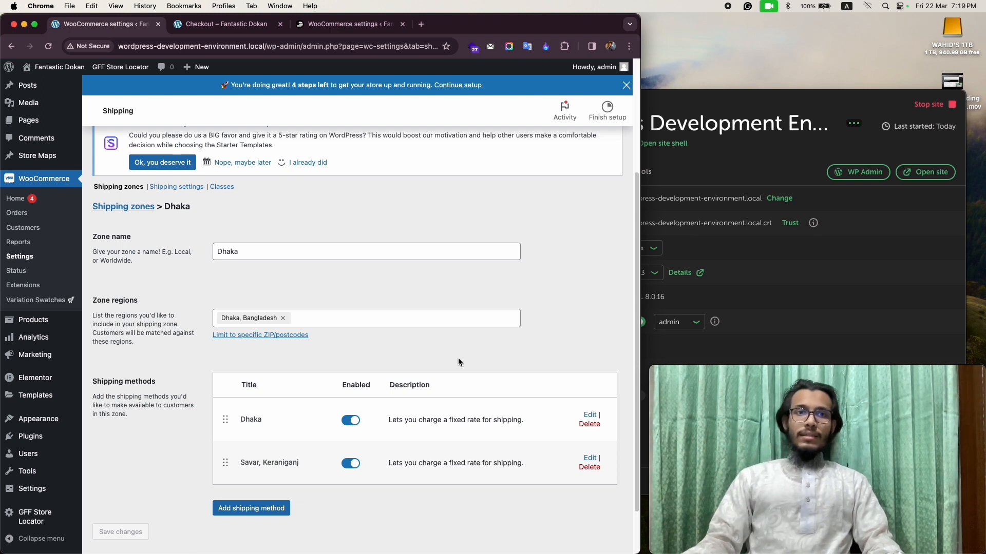
Shorten the name of the Gazipur, Savar, Keraniganj zone to Gazipur and save the change.
left_click(118, 187)
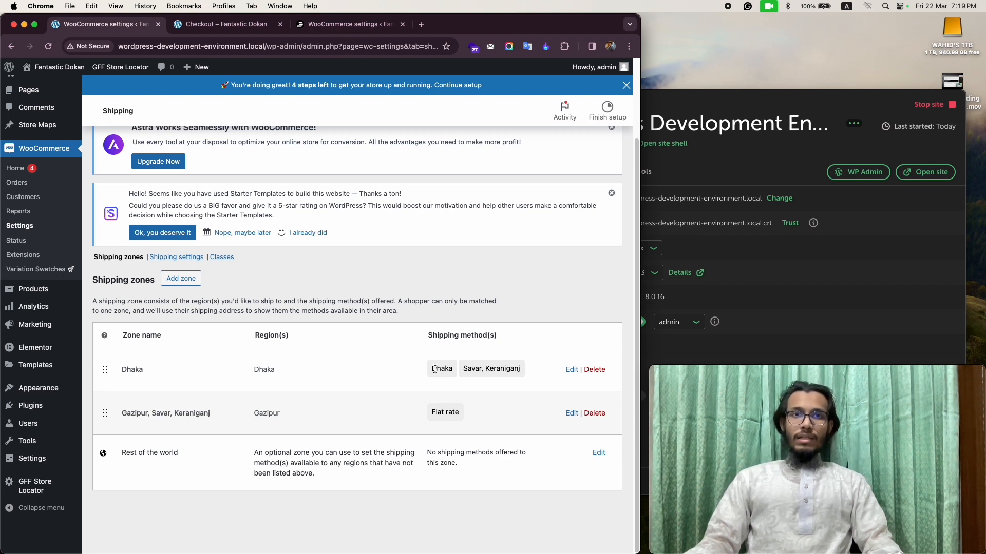
left_click(570, 418)
left_click_drag(313, 417, 247, 416)
key("BackSpace")
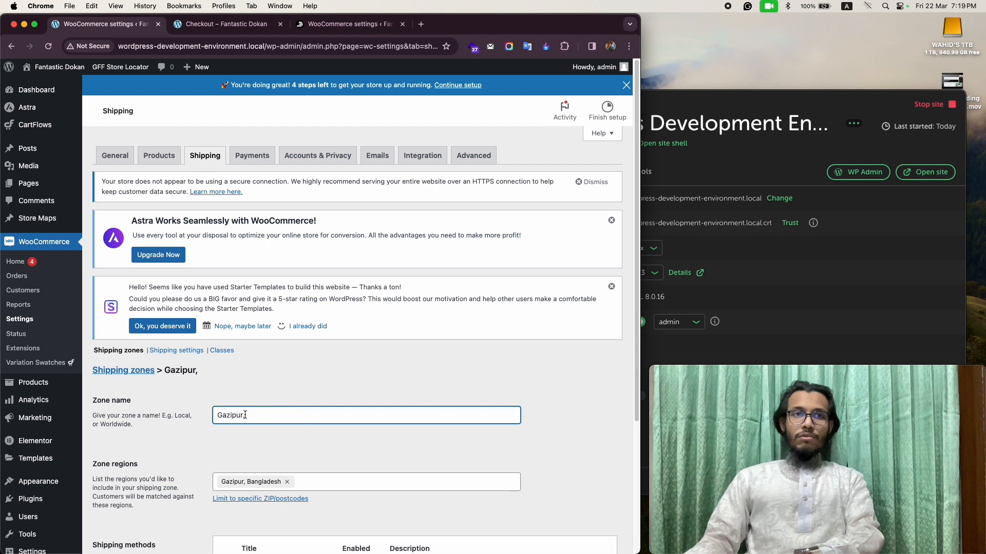
scroll(390, 393, "down", 5)
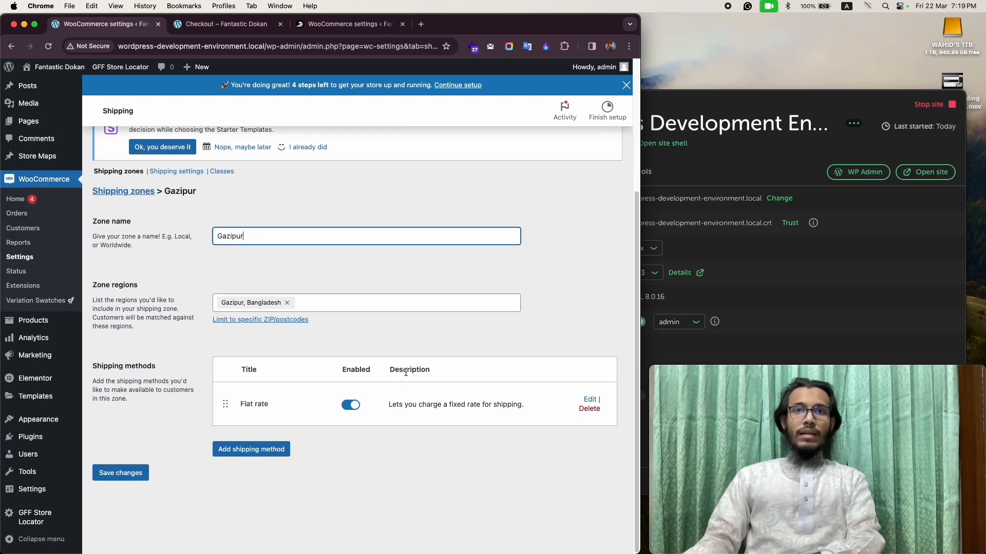
left_click(118, 472)
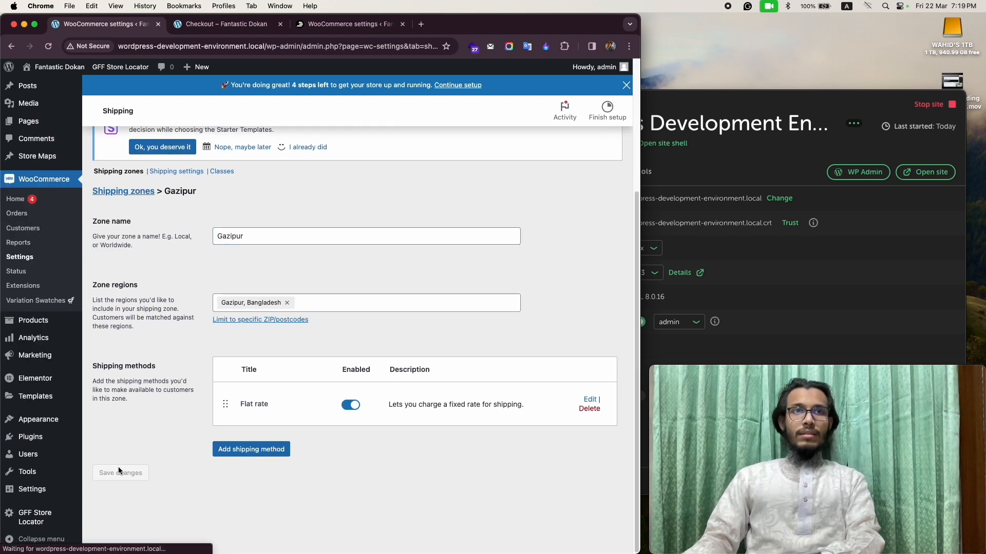
Return to the shipping zones list and create a new zone named All Bangladesh.
left_click(108, 171)
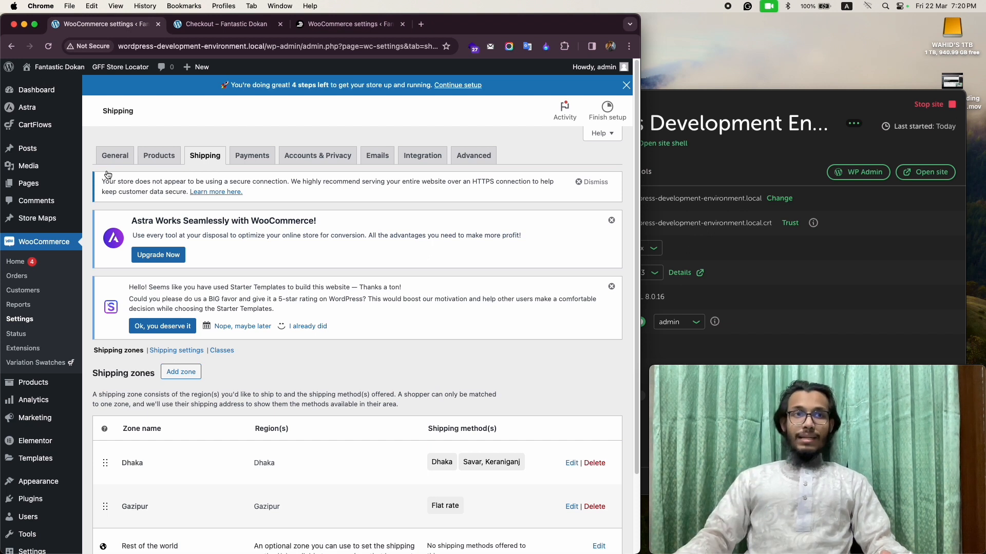
left_click(195, 375)
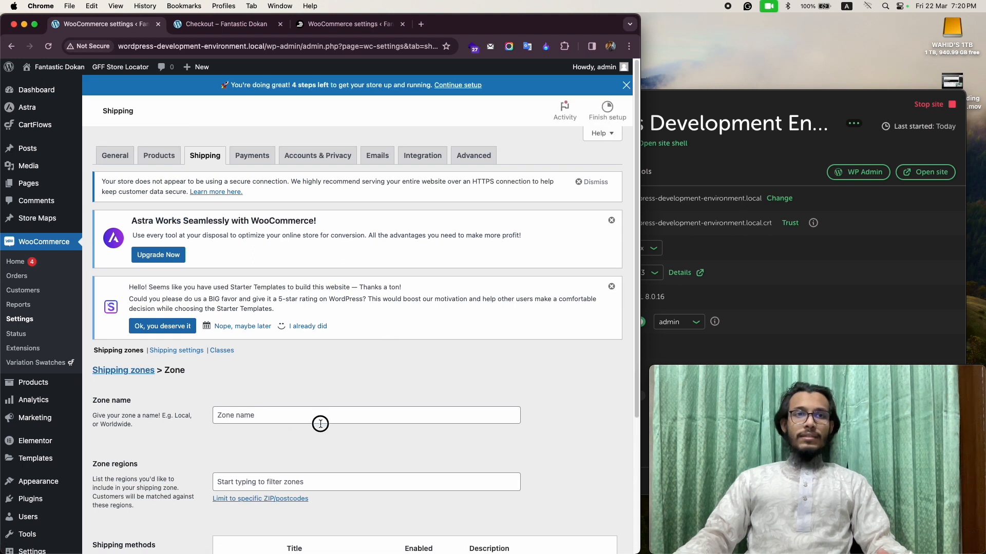
left_click(322, 418)
type("A")
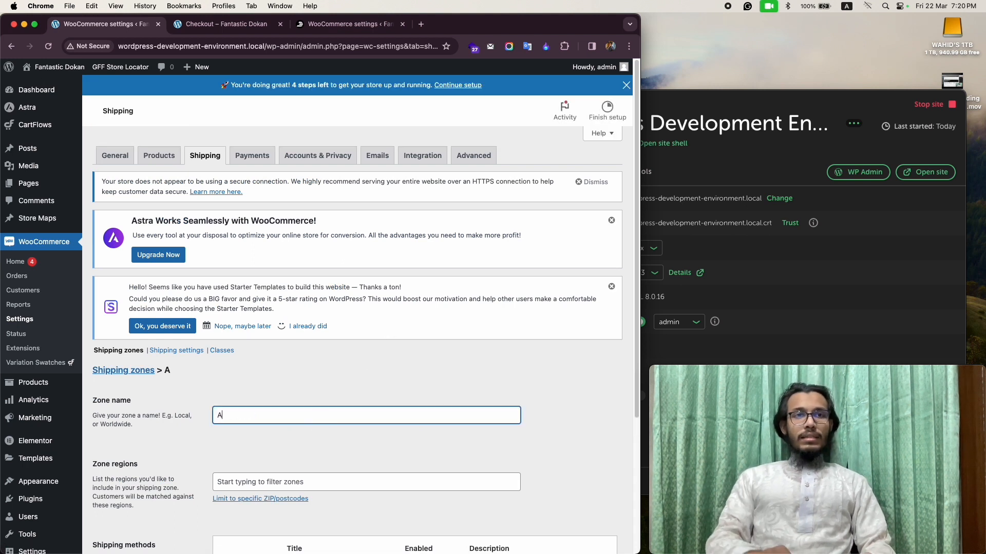
type("ll Bangla")
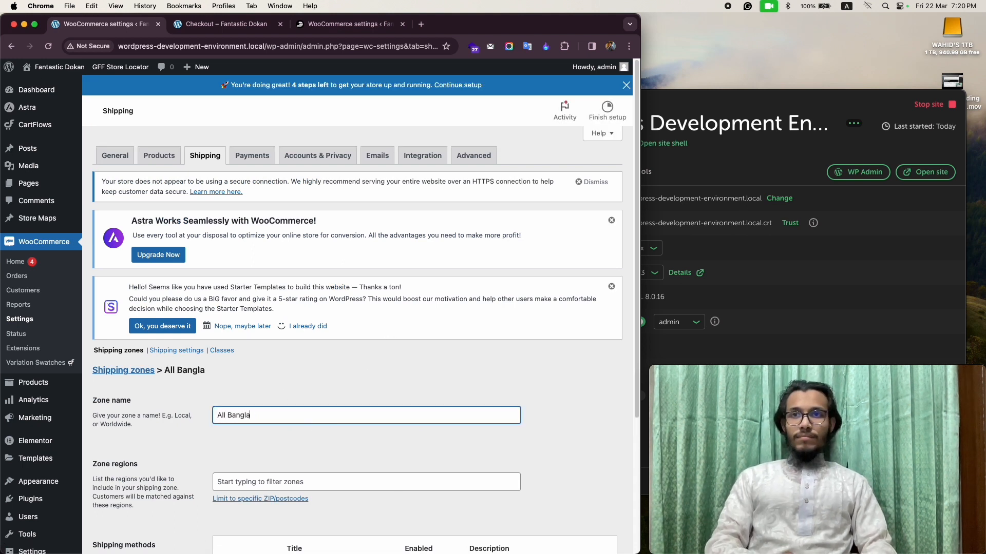
type("desh")
scroll(392, 356, "down", 4)
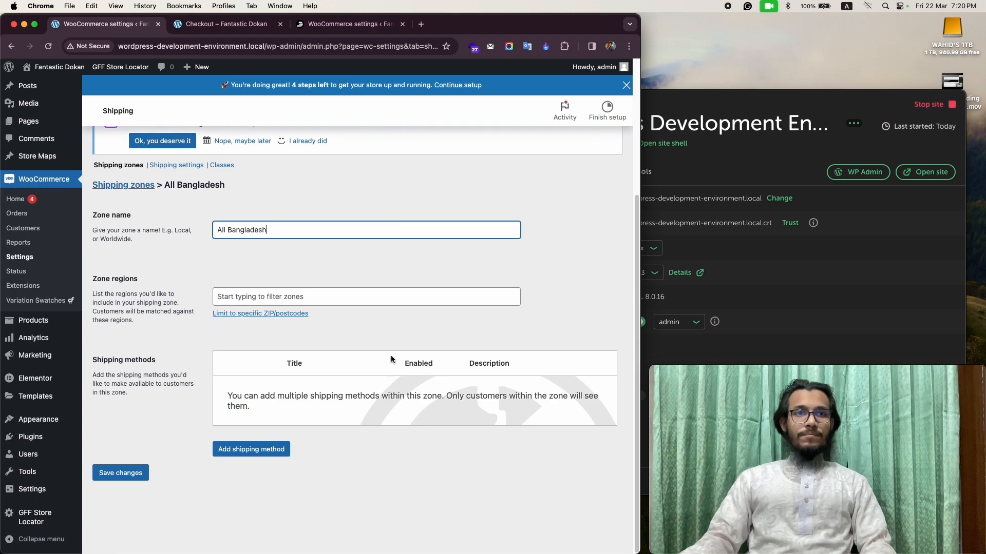
Open the new zone's region list and expand Asia down to the Bangladesh districts.
left_click(288, 293)
left_click(355, 266)
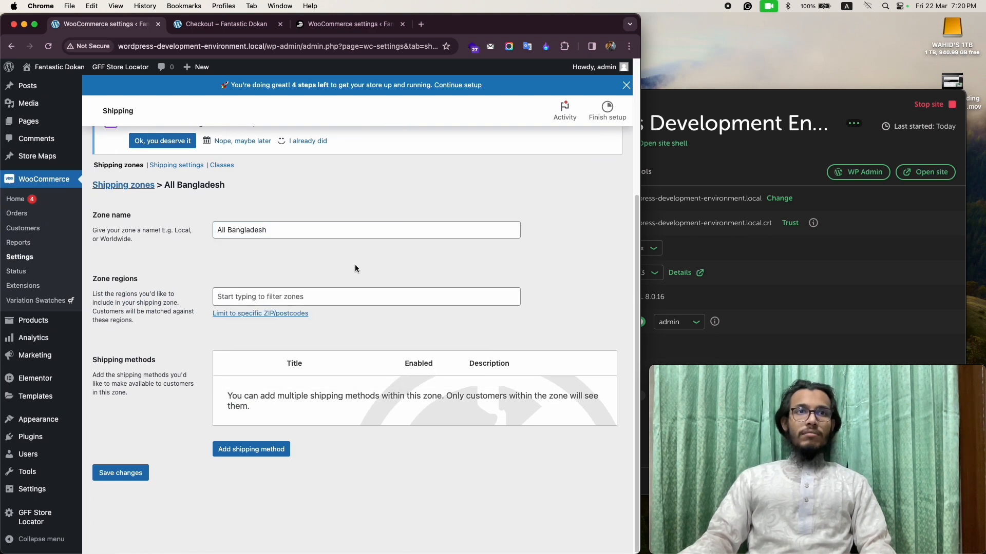
left_click(328, 291)
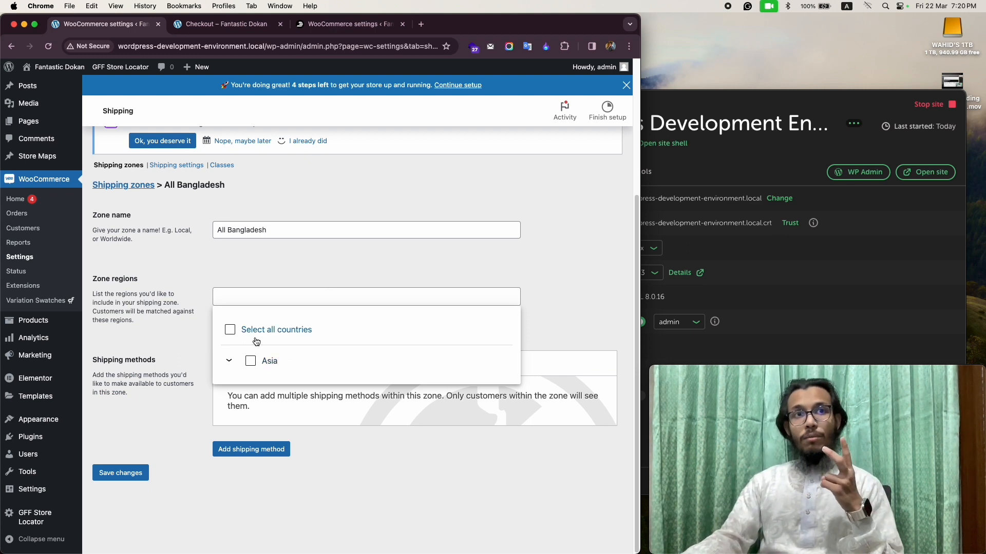
left_click(228, 362)
Try the whole country of Bangladesh as the zone region and clear that selection.
left_click(267, 393)
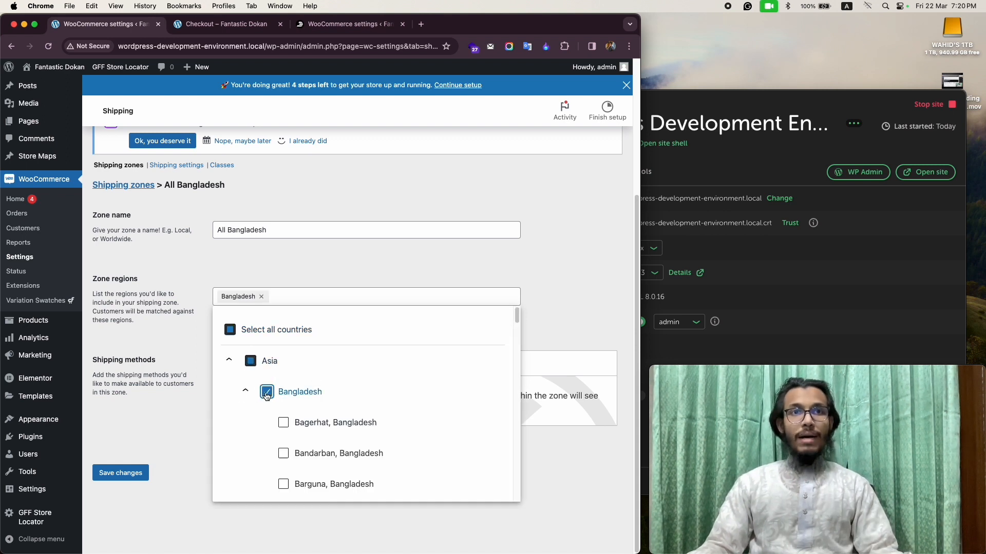
scroll(267, 396, "down", 1)
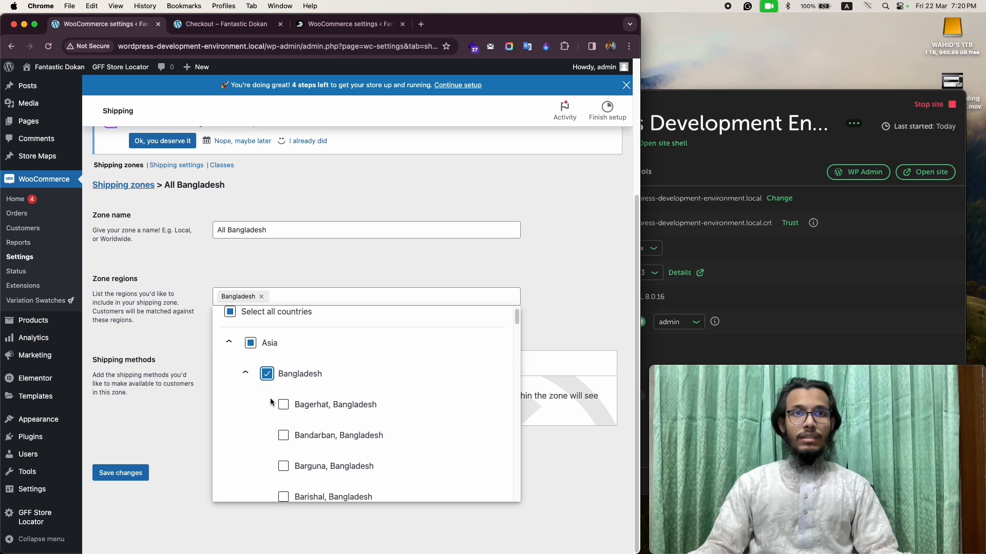
left_click(266, 379)
scroll(287, 380, "up", 1)
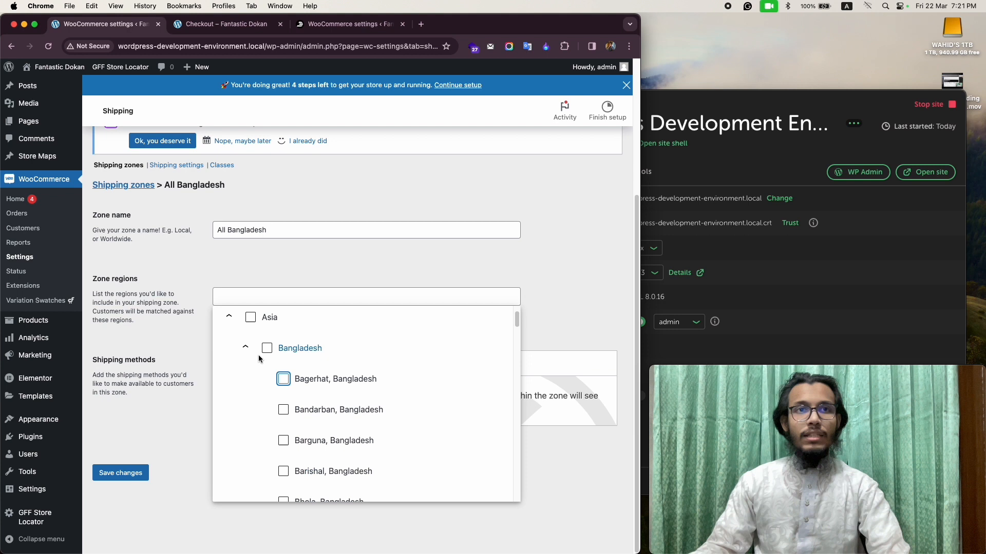
Add the individual Bangladesh districts from Bagerhat through Cumilla as regions of the All Bangladesh zone.
left_click(283, 380)
left_click(283, 410)
left_click(284, 441)
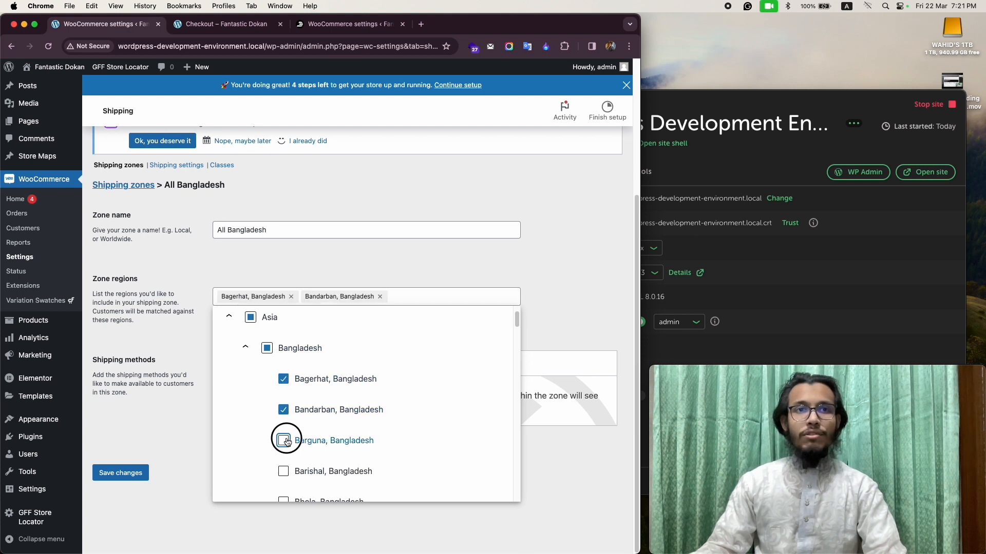
scroll(329, 437, "down", 2)
left_click(287, 426)
left_click(285, 458)
left_click(286, 499)
scroll(287, 500, "down", 4)
left_click(286, 343)
left_click(286, 374)
left_click(284, 405)
left_click(283, 497)
left_click(284, 466)
left_click(287, 436)
Add Dinajpur, Faridpur, Feni and Gaibandha as zone regions, leaving Dhaka unselected.
scroll(299, 437, "down", 3)
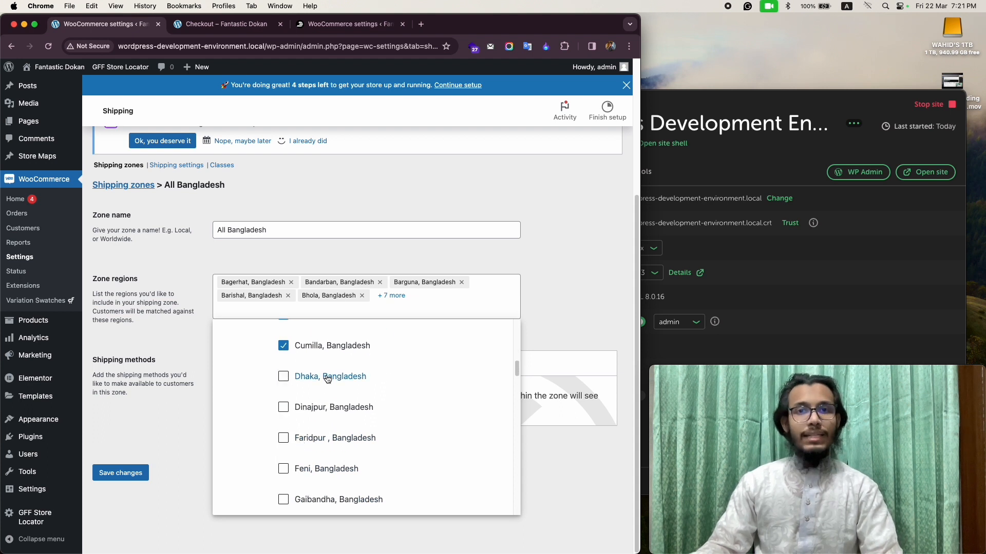
left_click(284, 402)
left_click(284, 407)
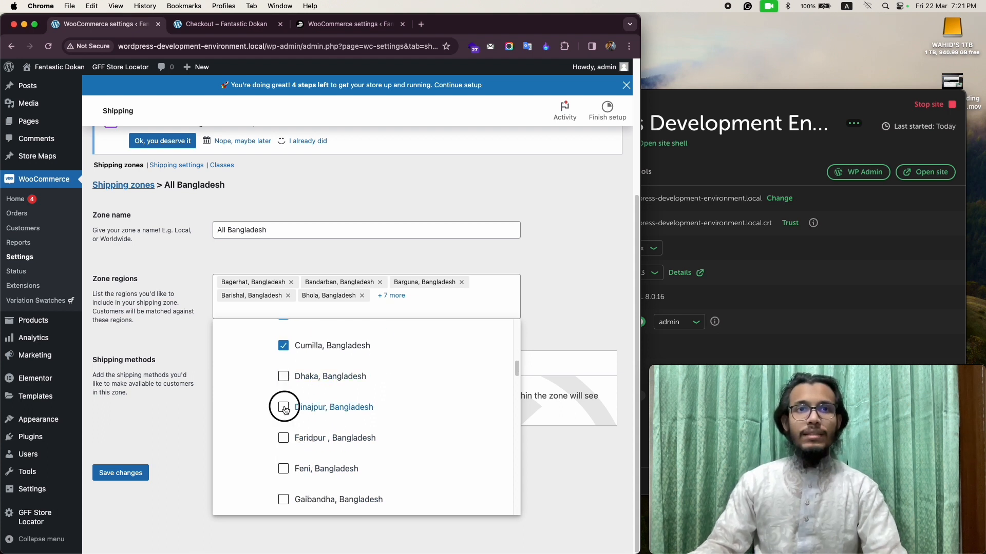
left_click(283, 438)
left_click(283, 468)
left_click(284, 501)
Add the districts from Gopalganj through Khagrachhari as zone regions, leaving Gazipur unselected, and save the All Bangladesh zone.
scroll(308, 472, "down", 2)
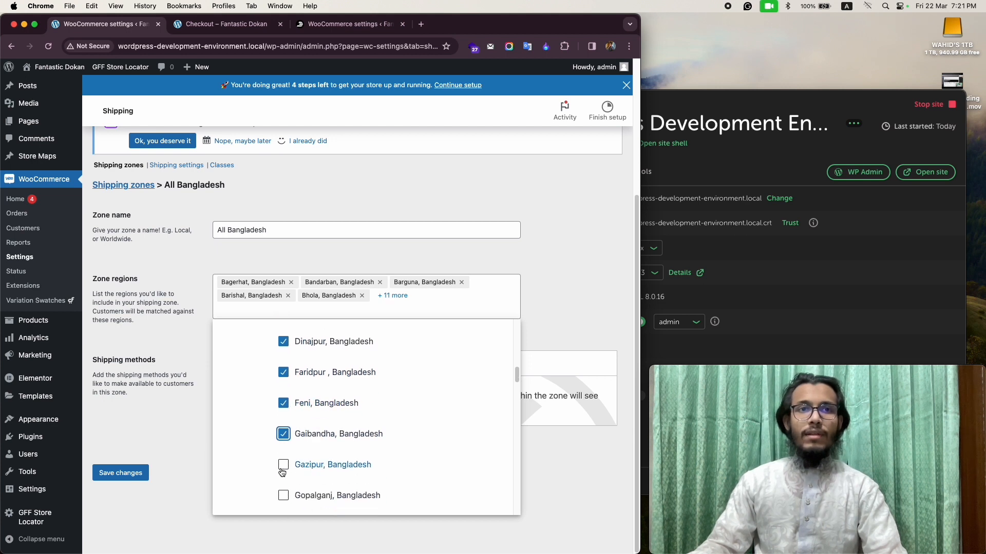
scroll(308, 465, "down", 2)
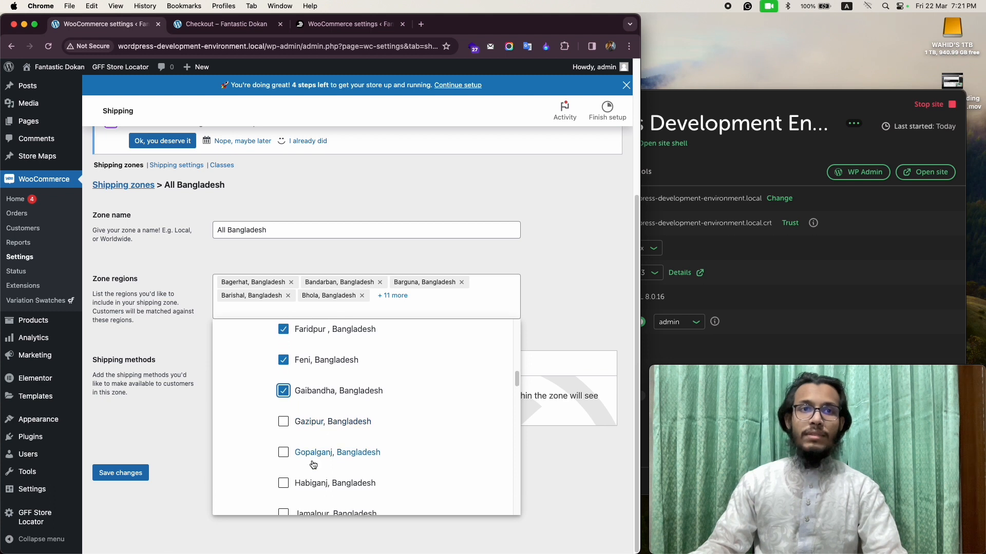
left_click(284, 452)
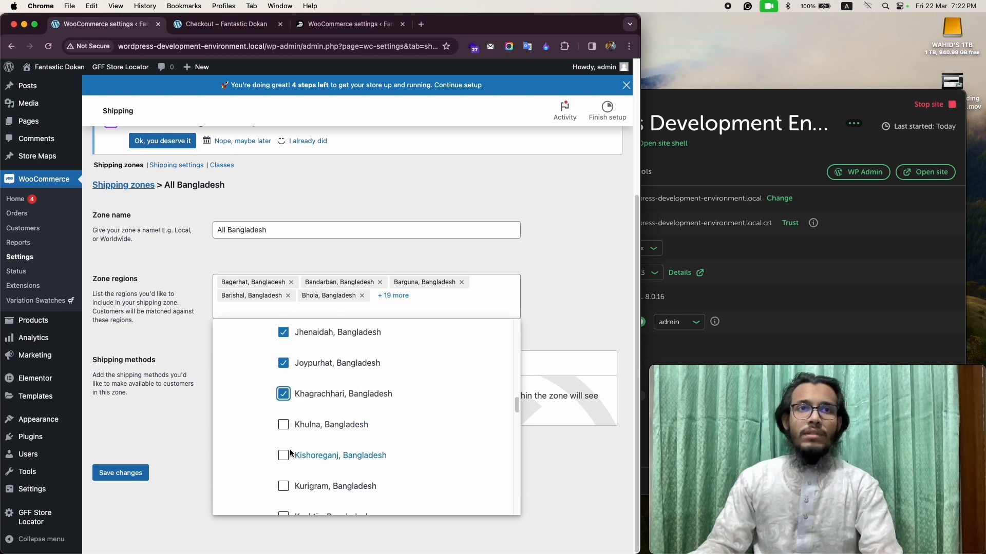
scroll(288, 452, "up", 1)
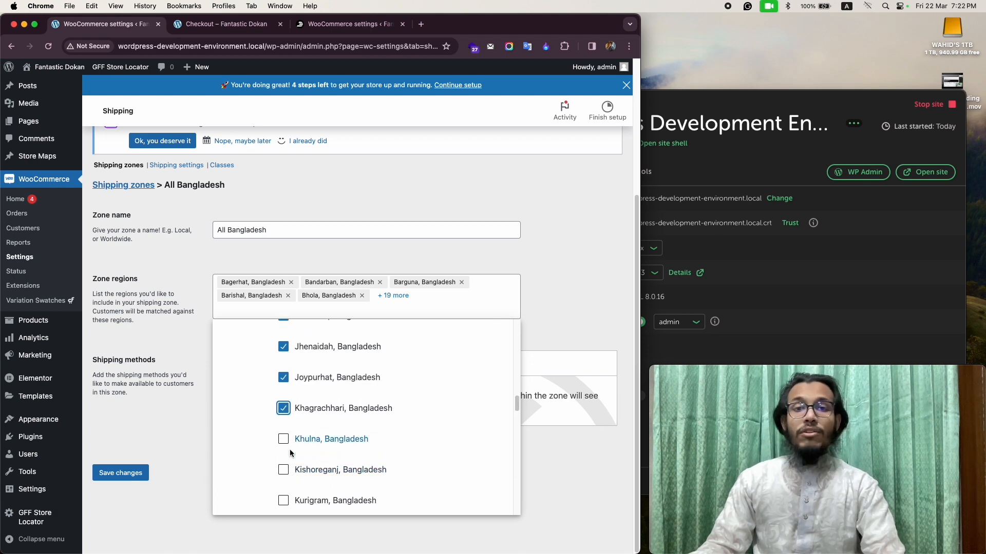
scroll(290, 449, "down", 20)
scroll(291, 453, "down", 12)
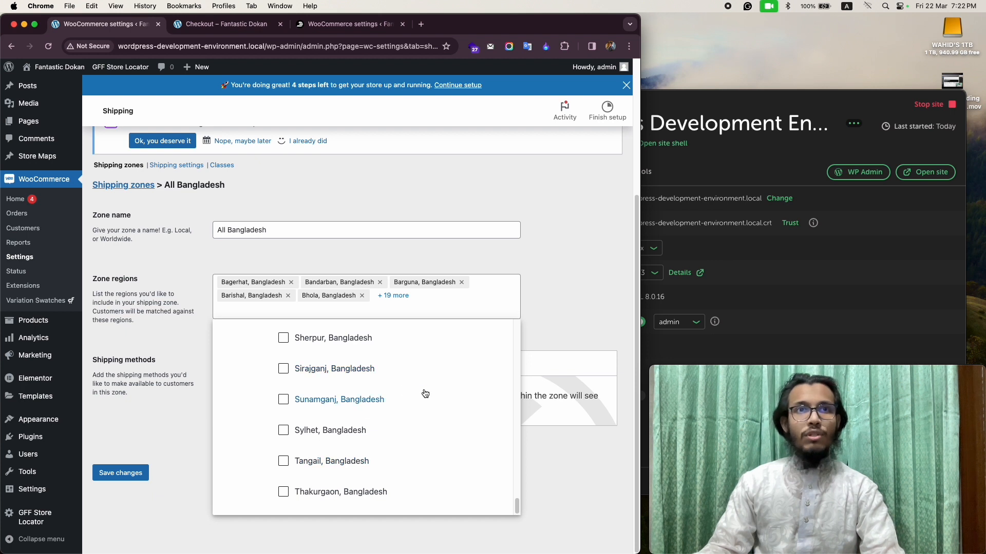
left_click(182, 386)
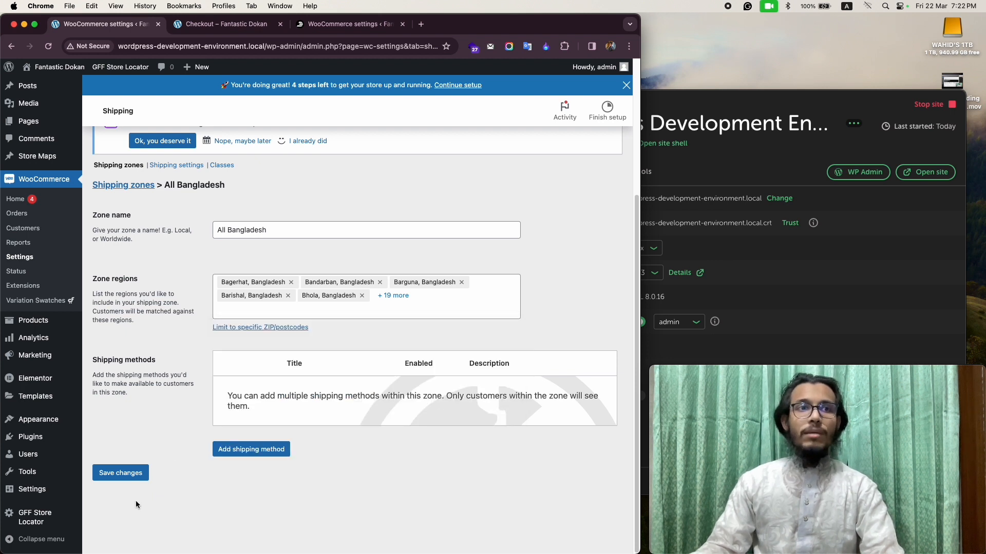
left_click(115, 475)
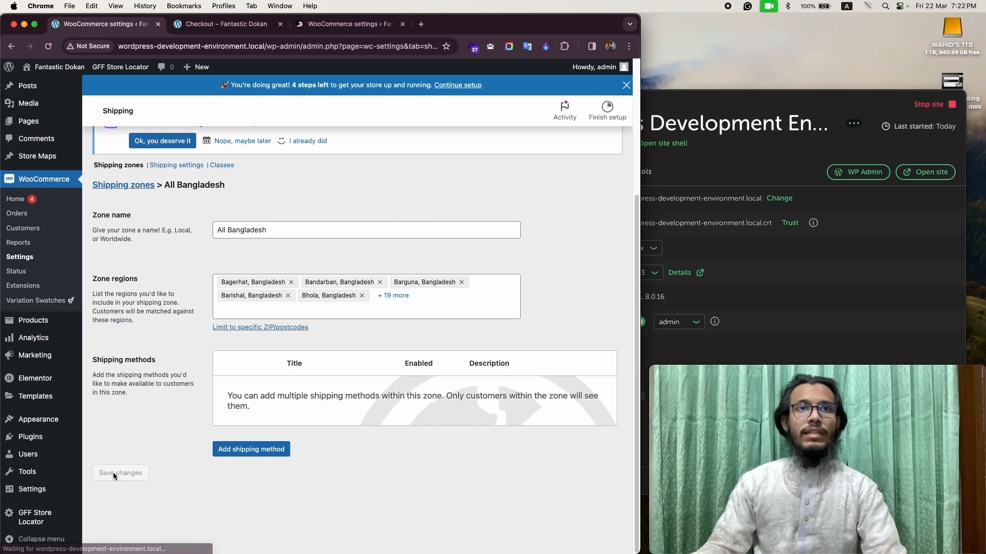
Return to the shipping zones list and open the All Bangladesh zone for editing.
left_click(113, 165)
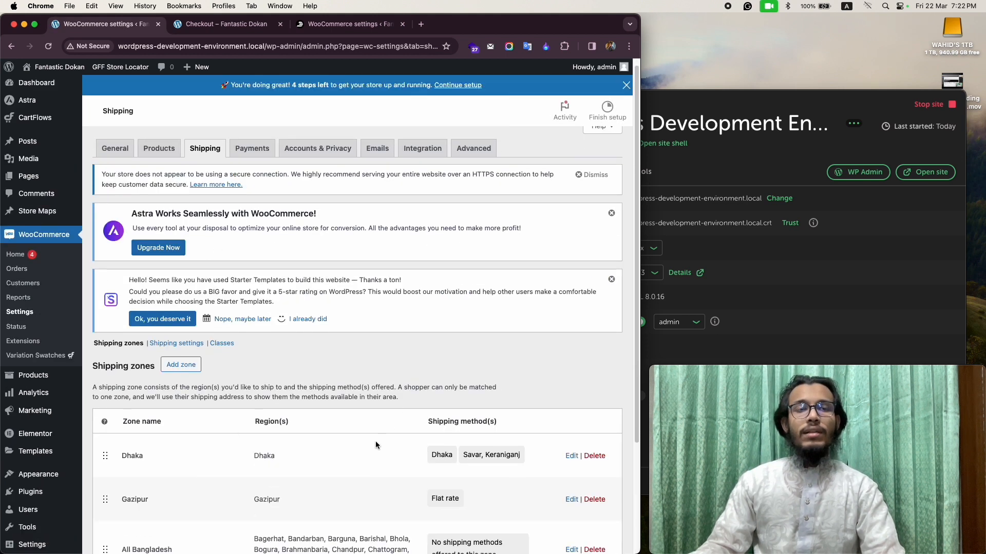
scroll(374, 441, "down", 3)
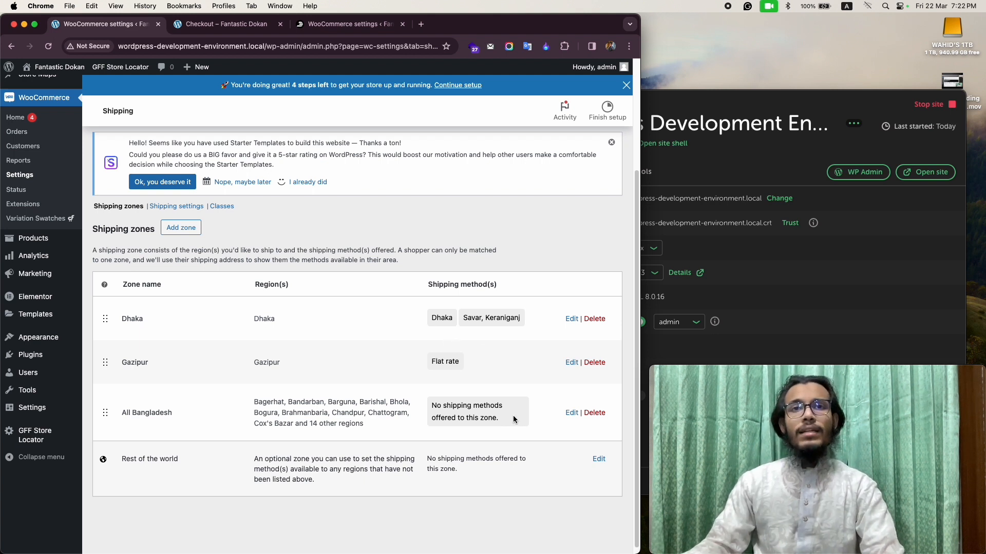
left_click(570, 413)
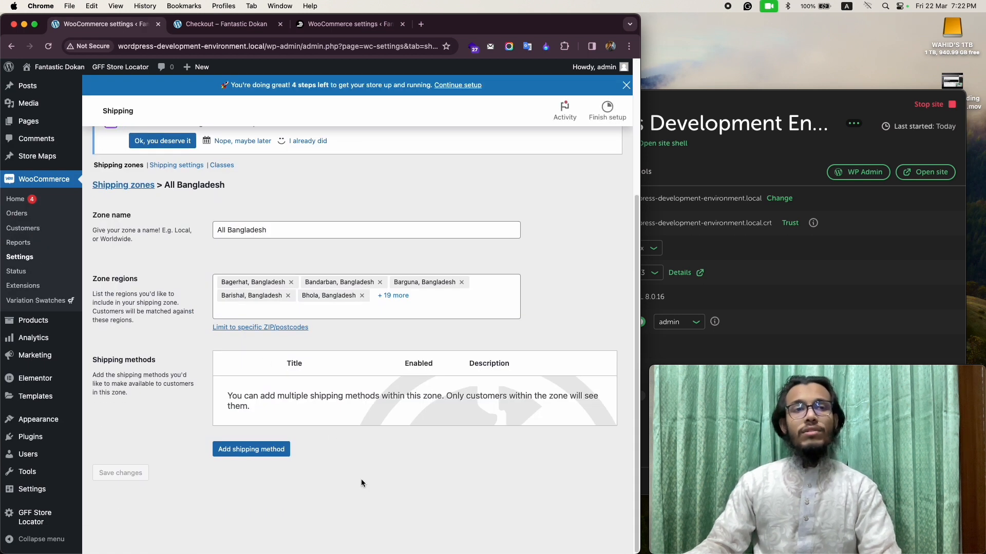
Add a flat rate shipping method costing 120 to the All Bangladesh zone and return to the shipping zones list.
left_click(242, 451)
left_click(229, 286)
left_click(430, 402)
left_click(207, 359)
key("Left")
type("120")
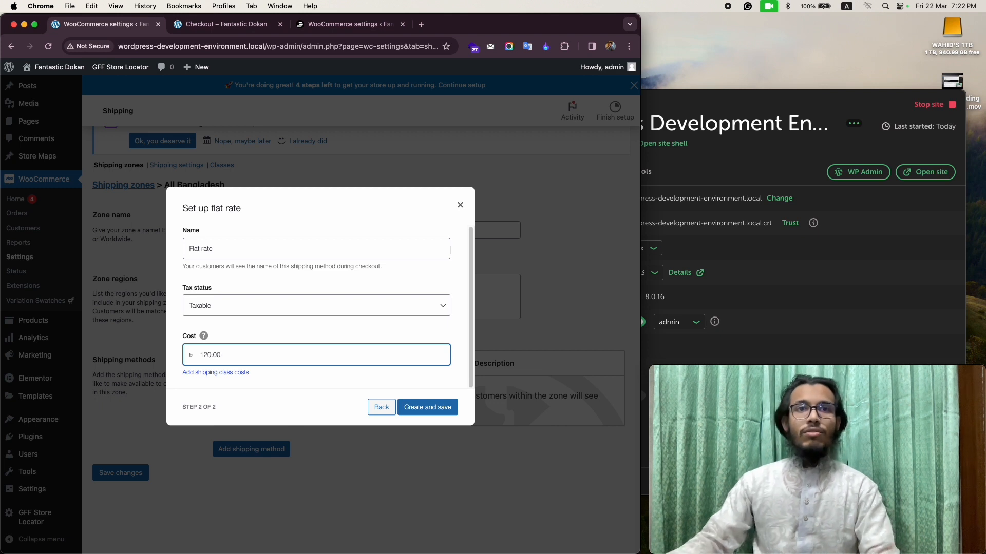
left_click(422, 411)
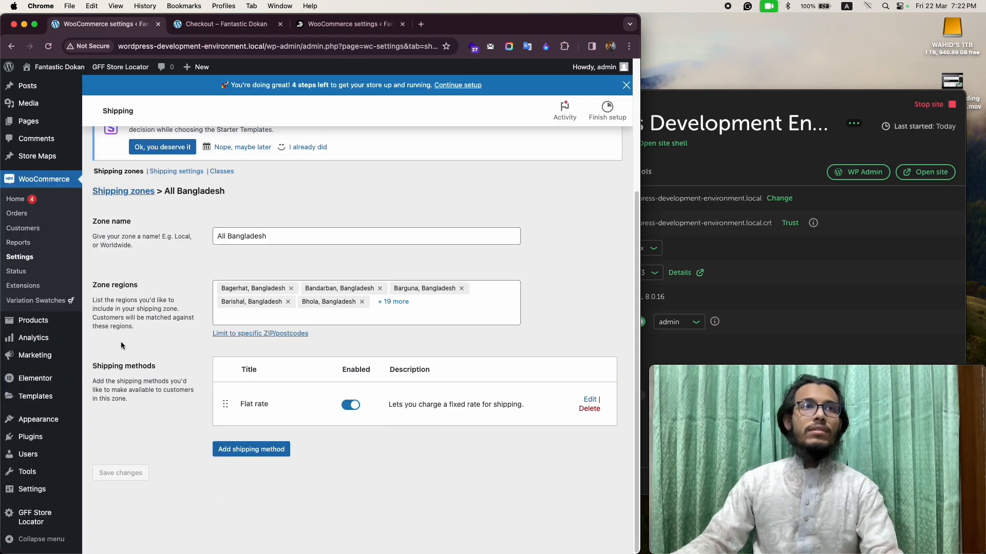
left_click(119, 171)
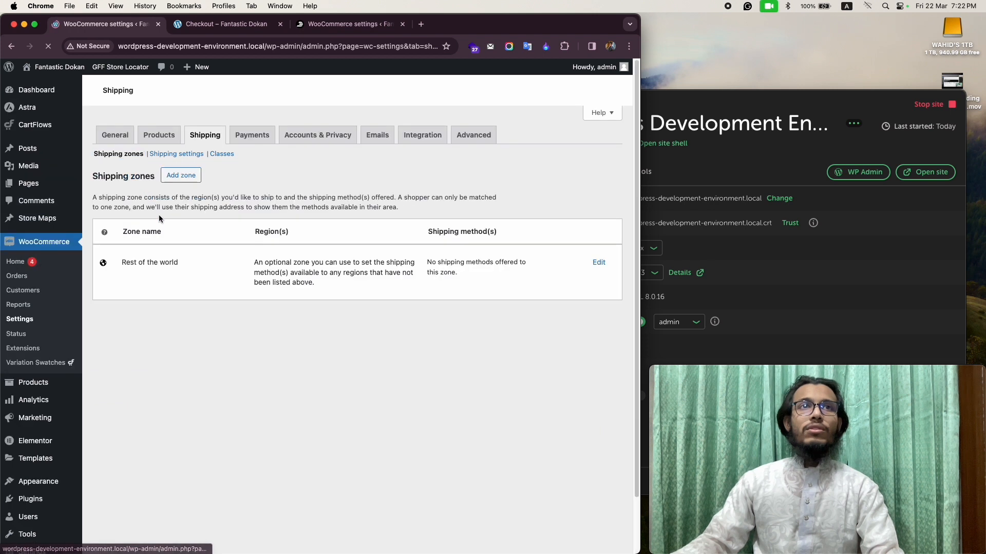
Reload the store's checkout page and search the billing district options for Savar, clearing the search text.
left_click(261, 25)
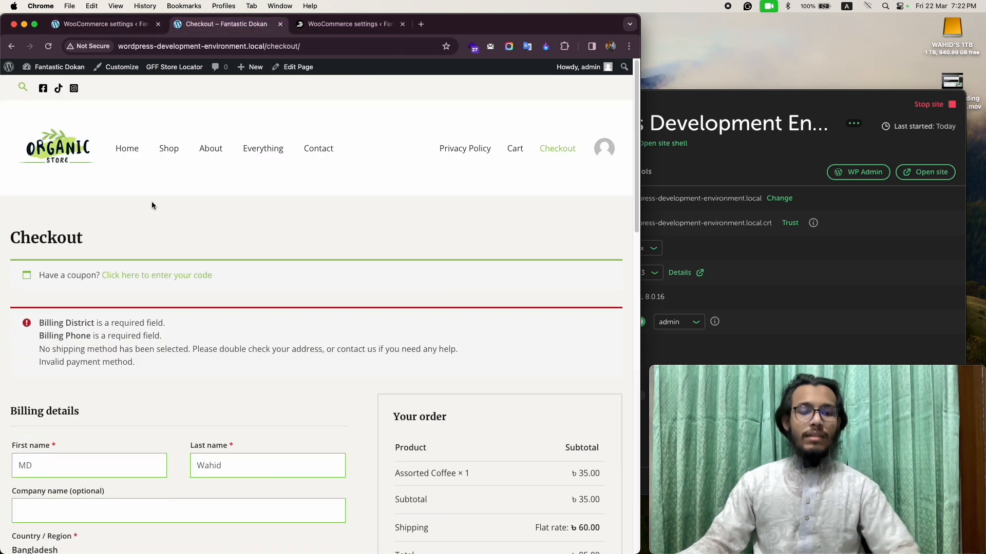
key("super+r")
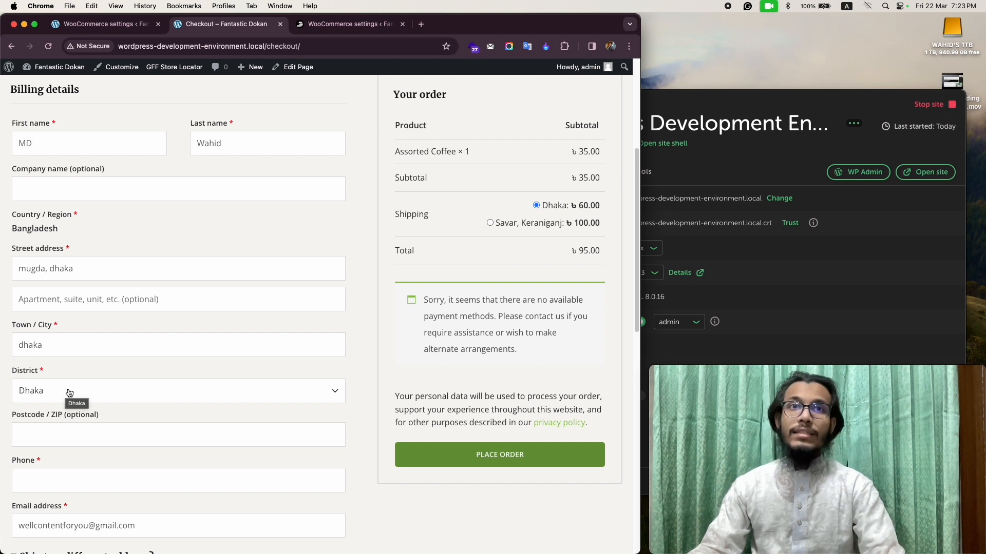
left_click(100, 398)
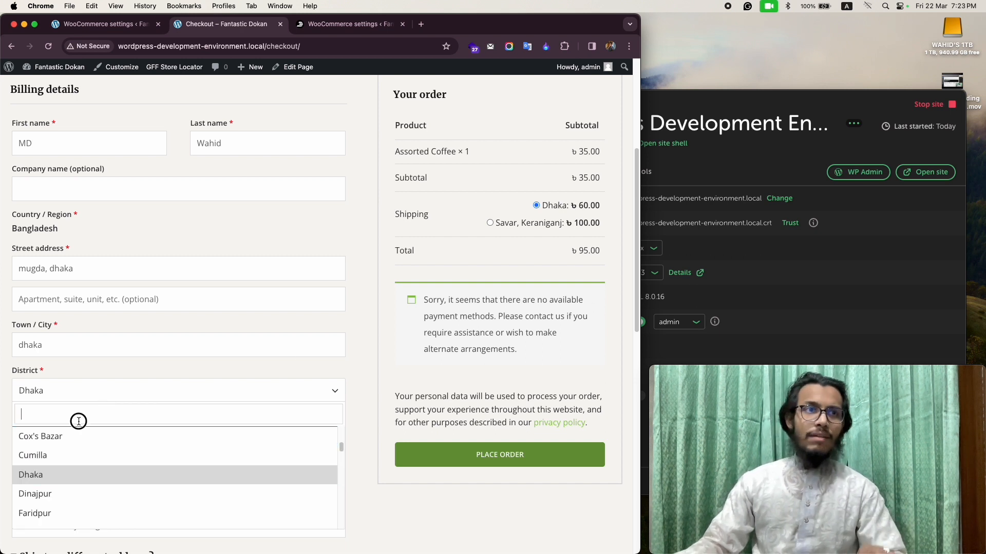
type("sava")
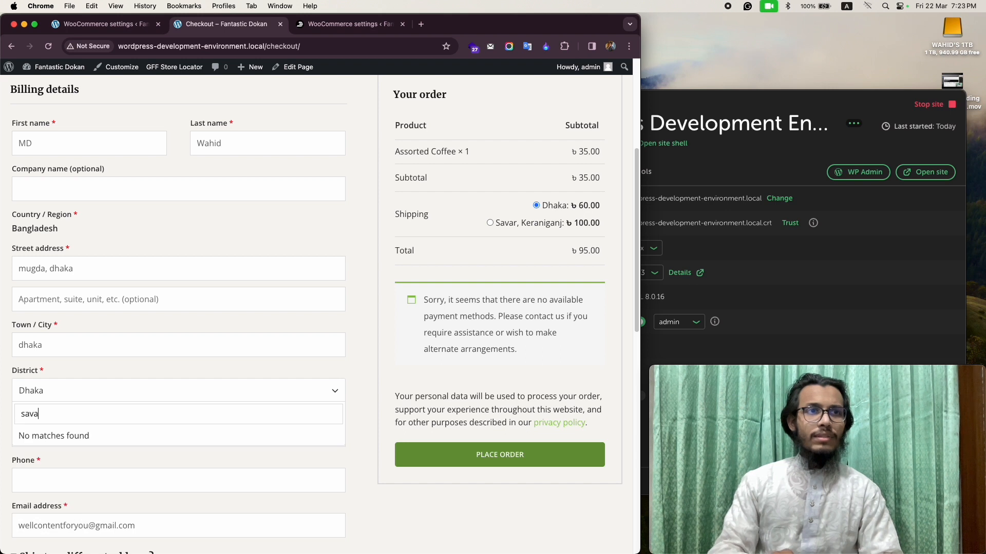
key("BackSpace")
key("BackSpace")
key("BackSpace")
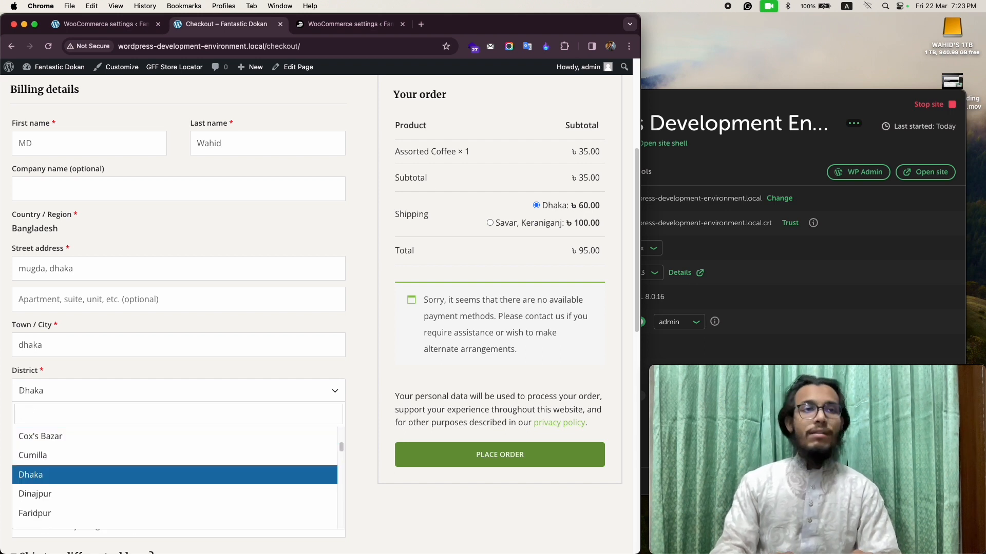
Search the billing district options for Keraniganj, clear the search text and keep Dhaka as the district.
type("kal")
key("BackSpace")
key("BackSpace")
type("ara")
key("BackSpace")
key("BackSpace")
key("BackSpace")
key("BackSpace")
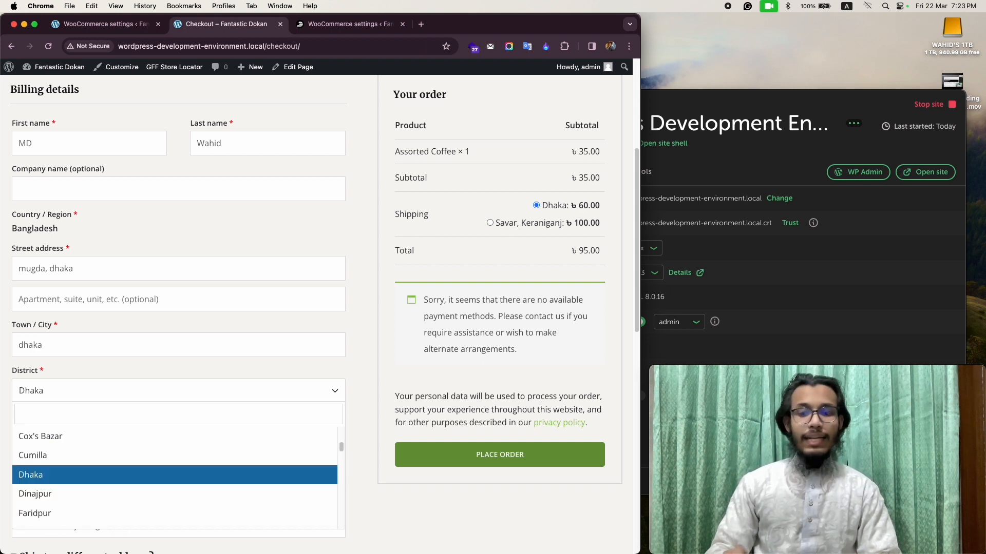
key("Return")
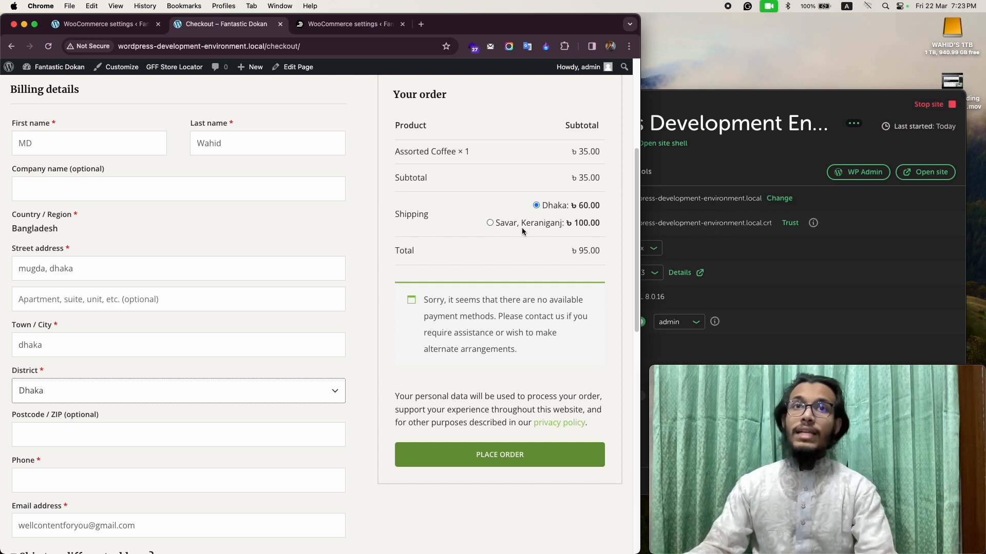
Choose the Savar, Keraniganj shipping option for Dhaka and change the billing district to Gazipur to check its shipping rate.
left_click(489, 222)
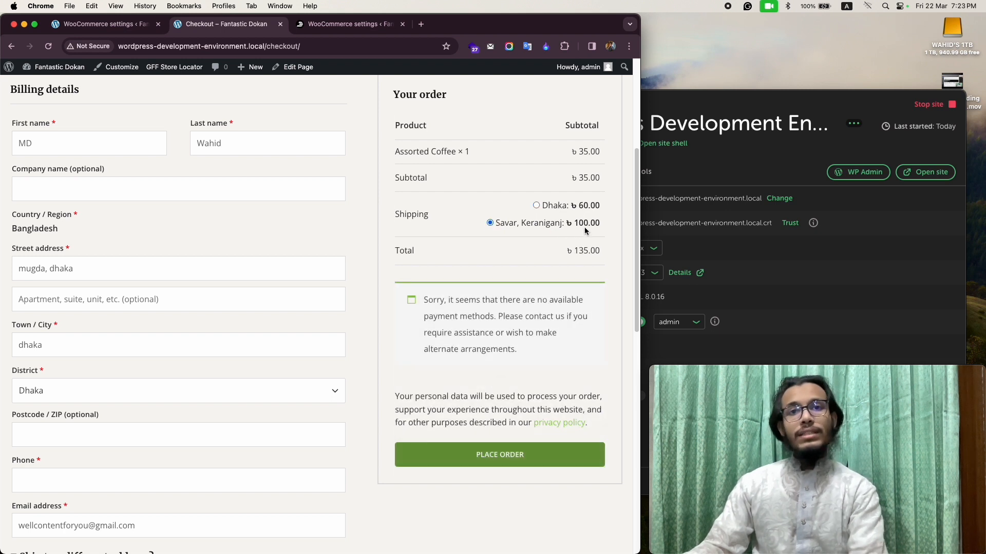
left_click(80, 395)
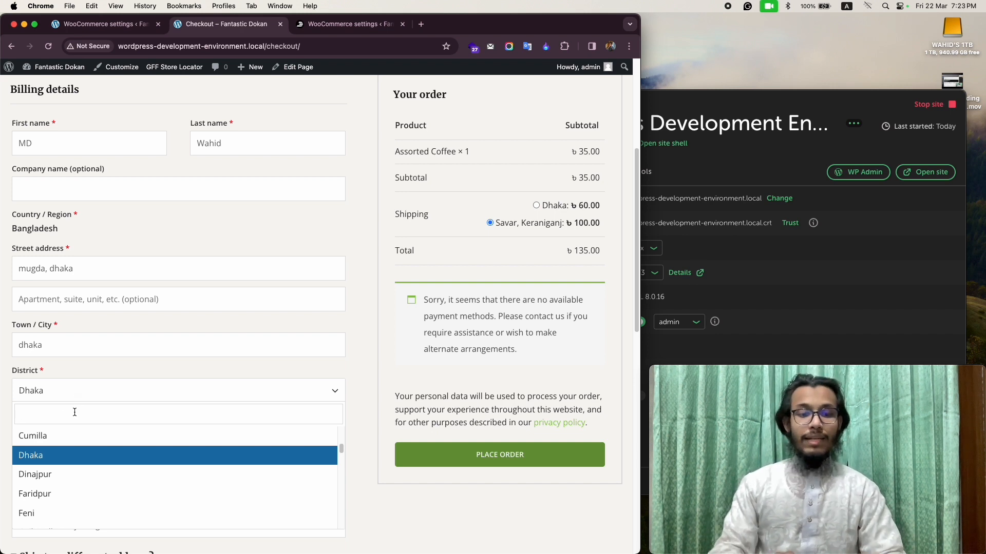
type("gazi")
key("Return")
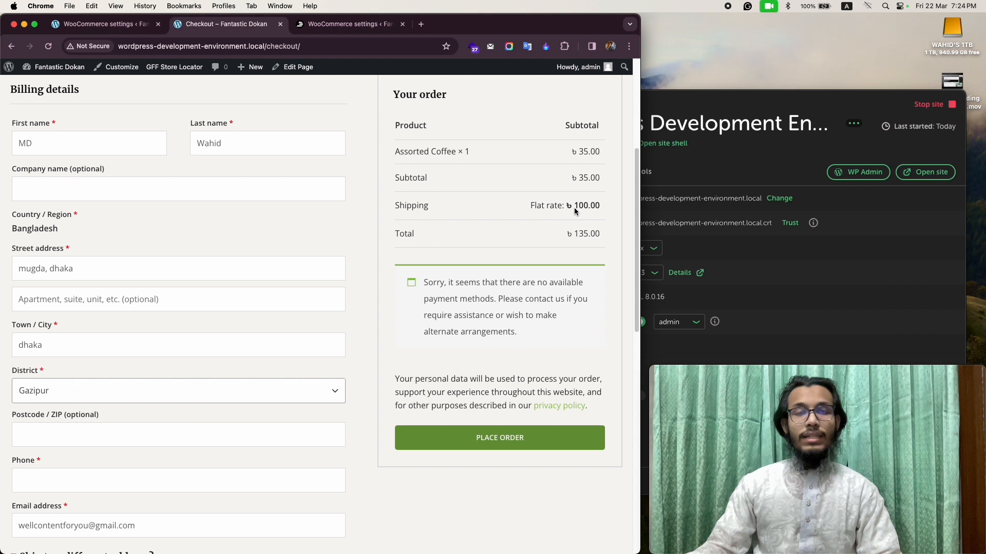
Change the billing district to Feni to check the All Bangladesh rate and return to the WooCommerce shipping settings.
left_click(137, 396)
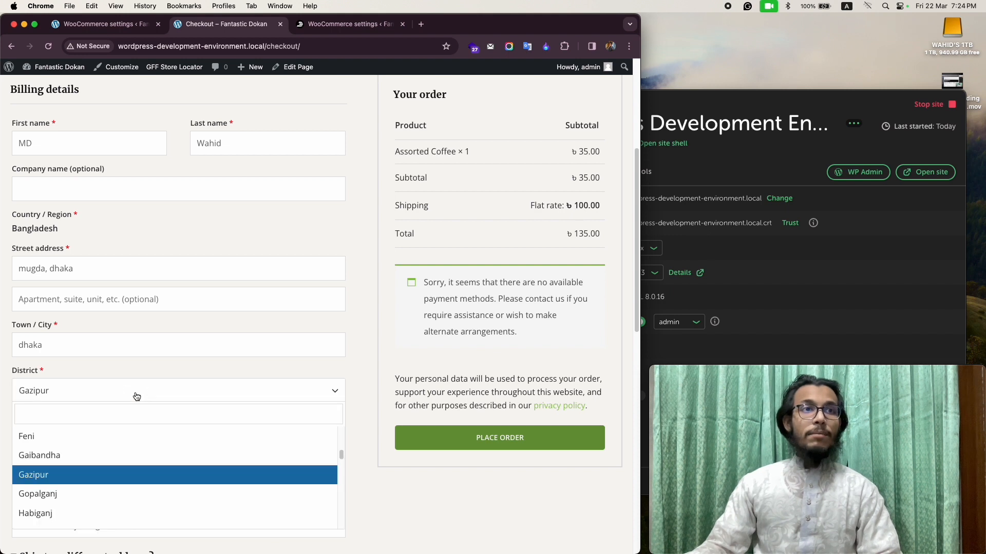
left_click(65, 444)
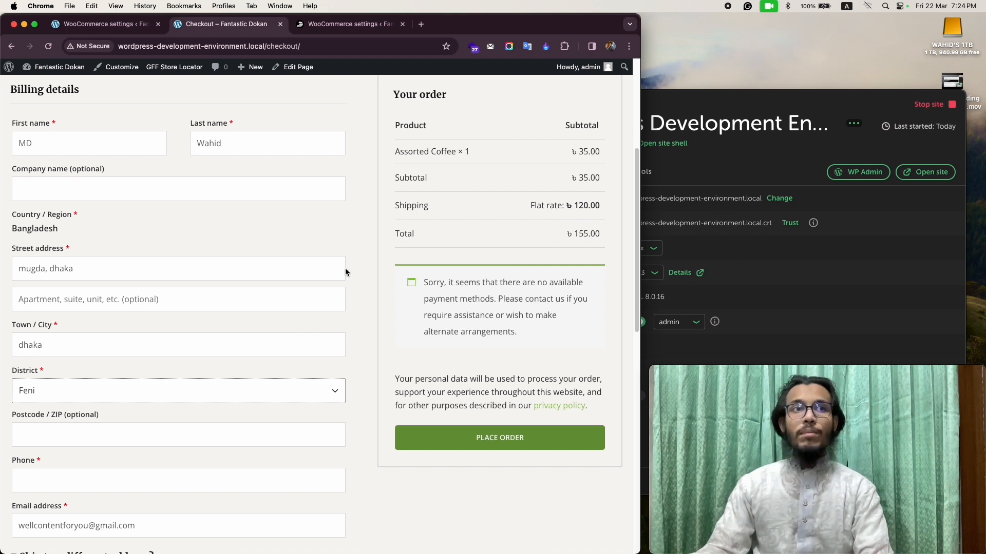
left_click(104, 26)
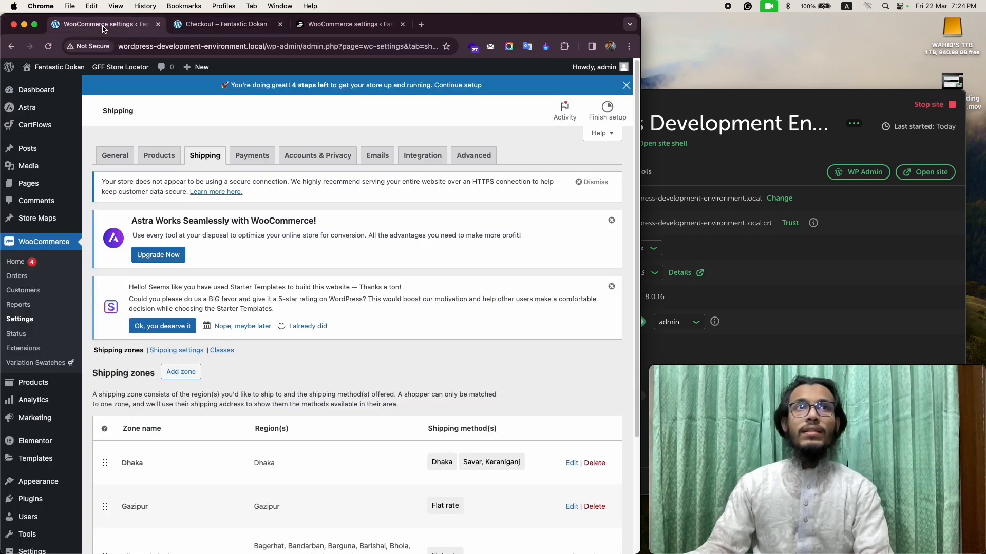